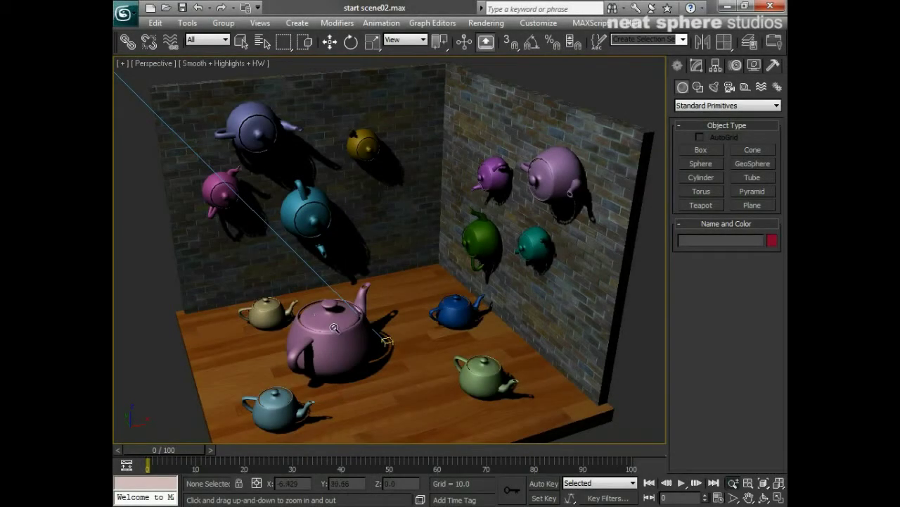
Select the large pink teapot on the floor and show its modifier settings
left_click(243, 43)
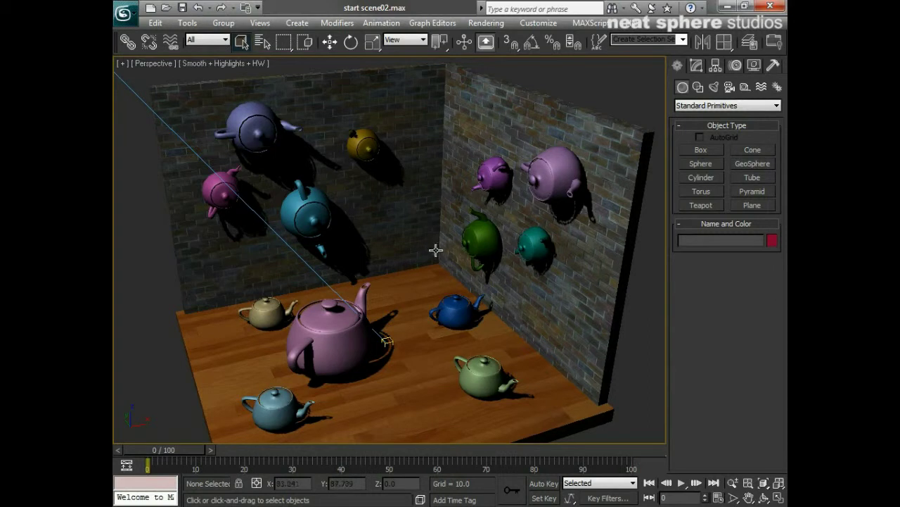
left_click(331, 353)
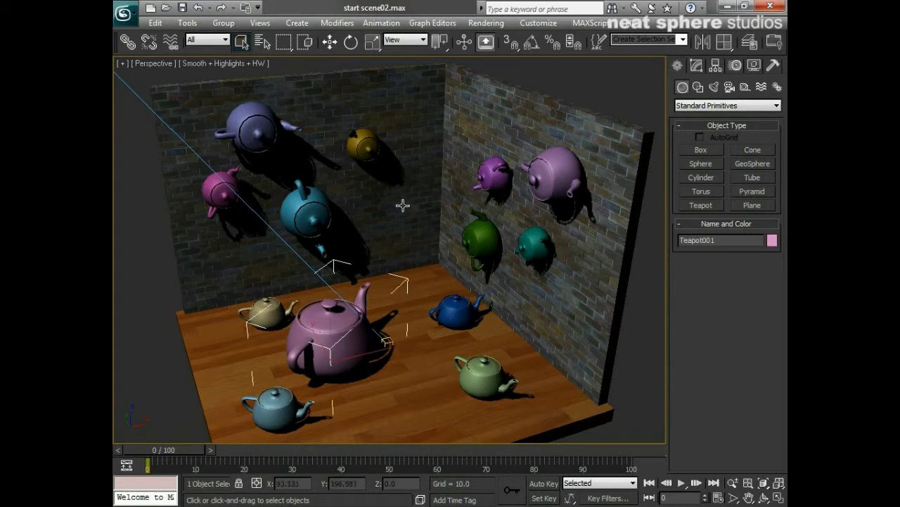
middle_click_drag(429, 199, 444, 243, "alt")
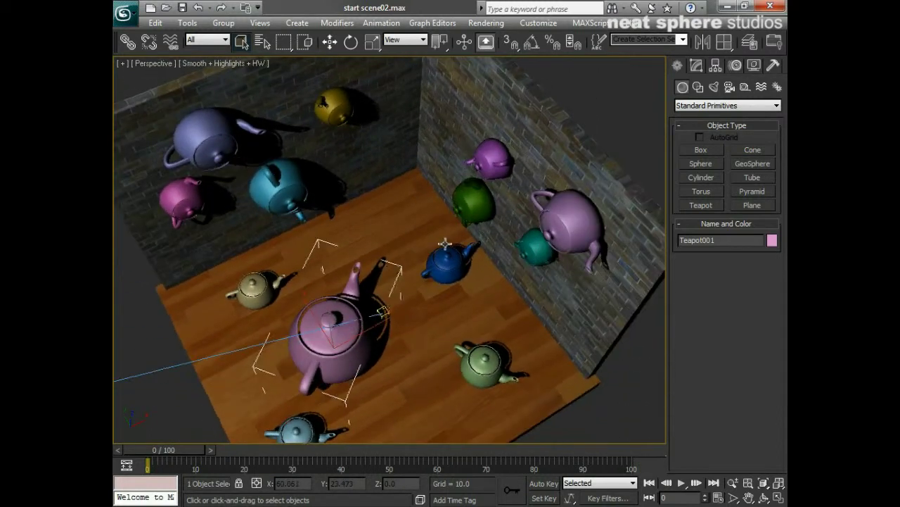
middle_click_drag(387, 339, 354, 305, "alt")
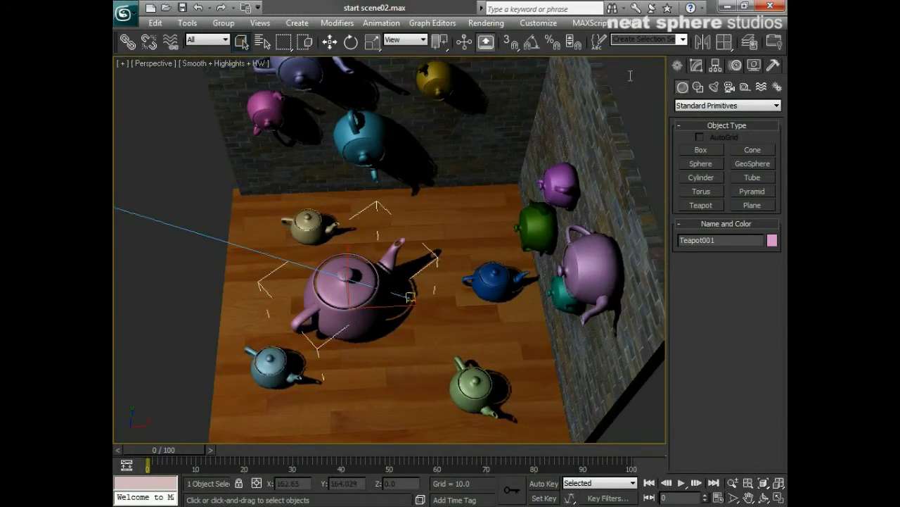
left_click(695, 67)
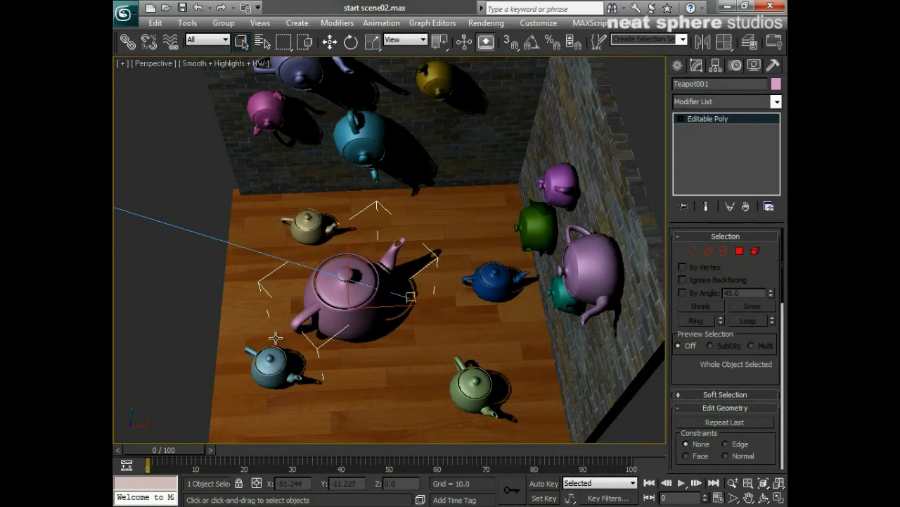
Activate Select and Move and set the reference coordinate system to World
middle_click_drag(276, 338, 308, 307, "alt")
middle_click_drag(356, 334, 361, 312, "ctrl+alt")
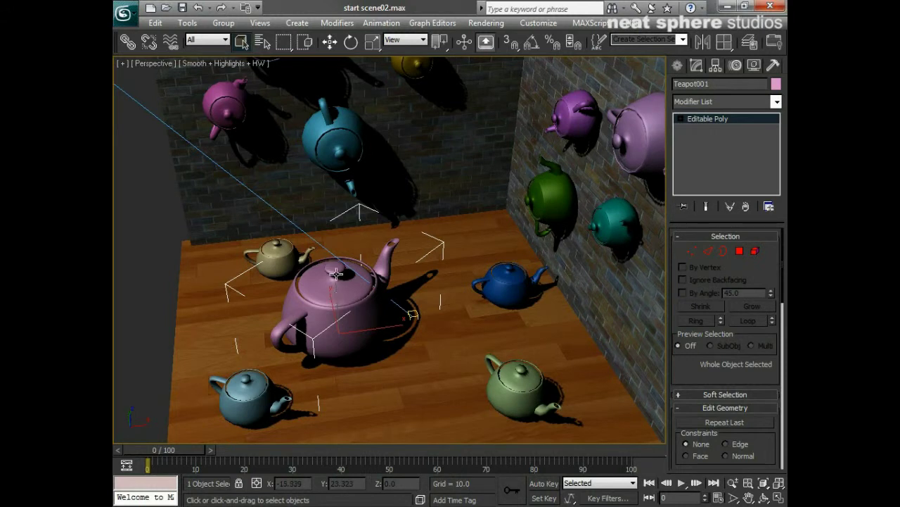
left_click(330, 44)
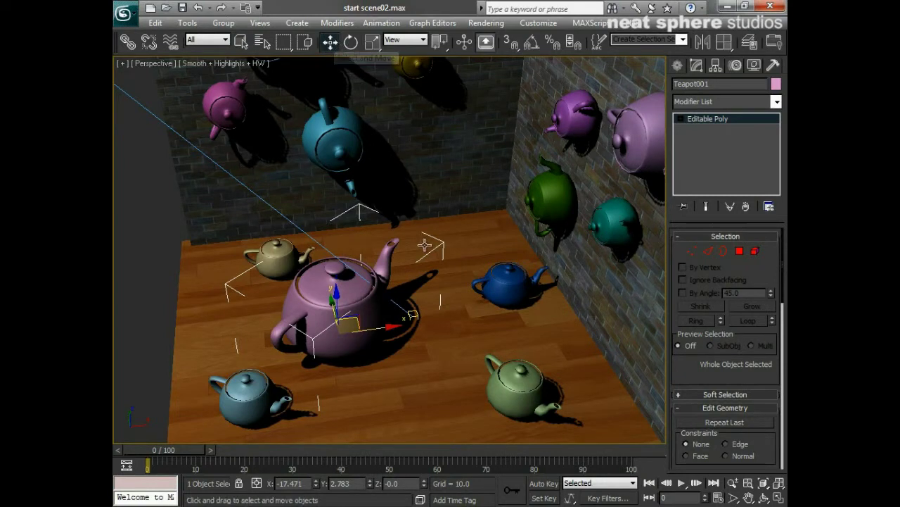
middle_click_drag(252, 308, 291, 312, "alt")
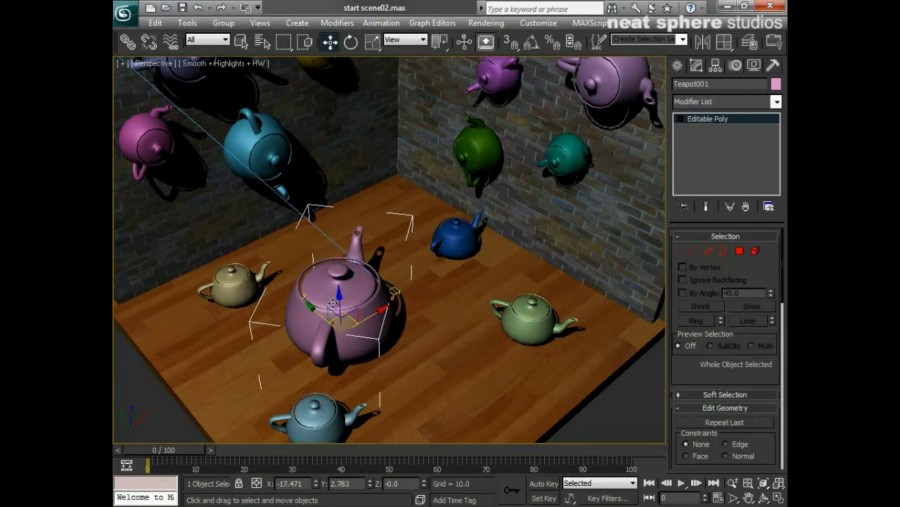
middle_click_drag(378, 307, 298, 322, "alt")
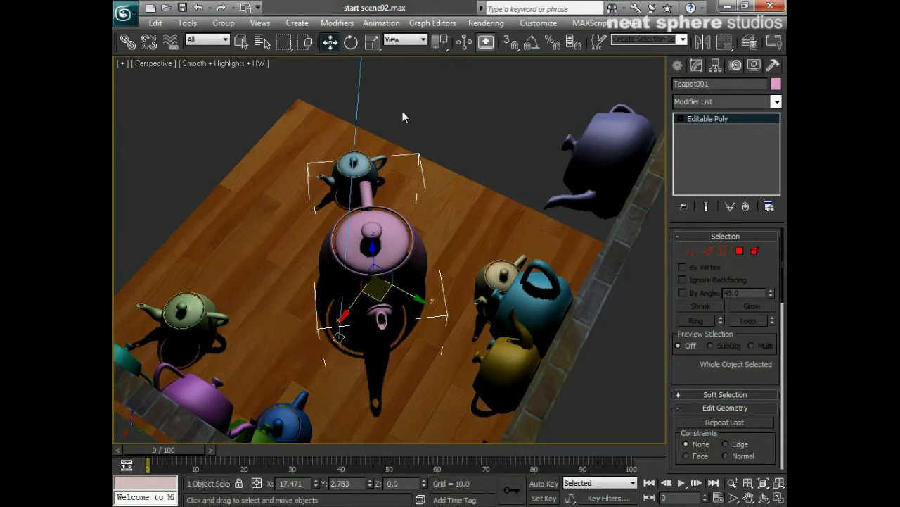
left_click(399, 42)
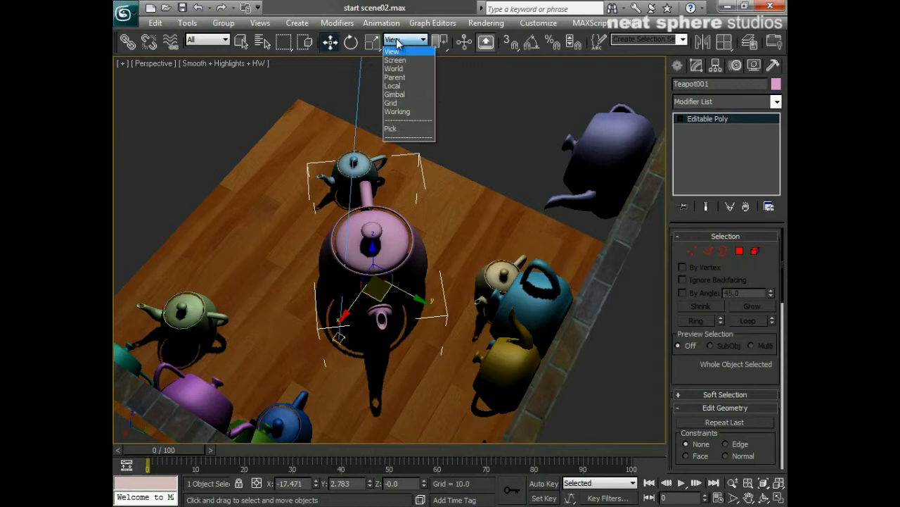
left_click(392, 69)
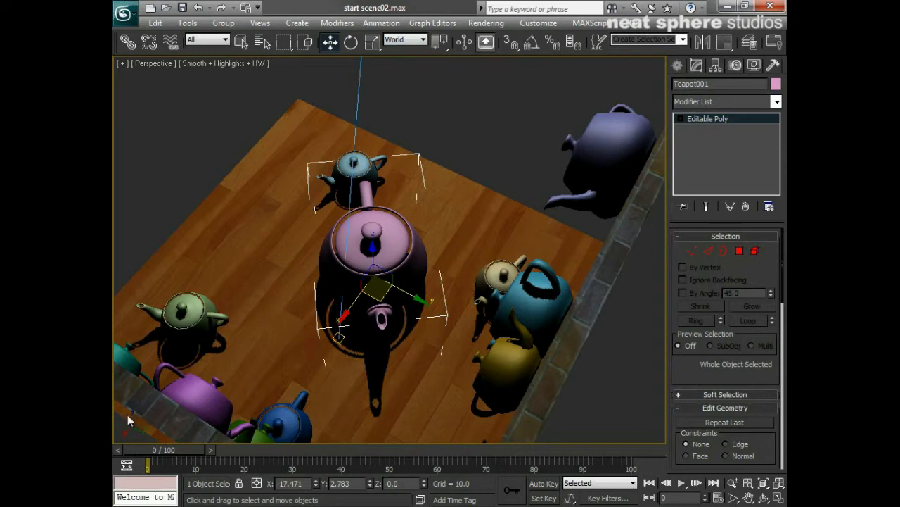
Slide the large pink teapot a short way across the floor to about X -19.6, Y 7.2
middle_click_drag(223, 322, 287, 335, "alt")
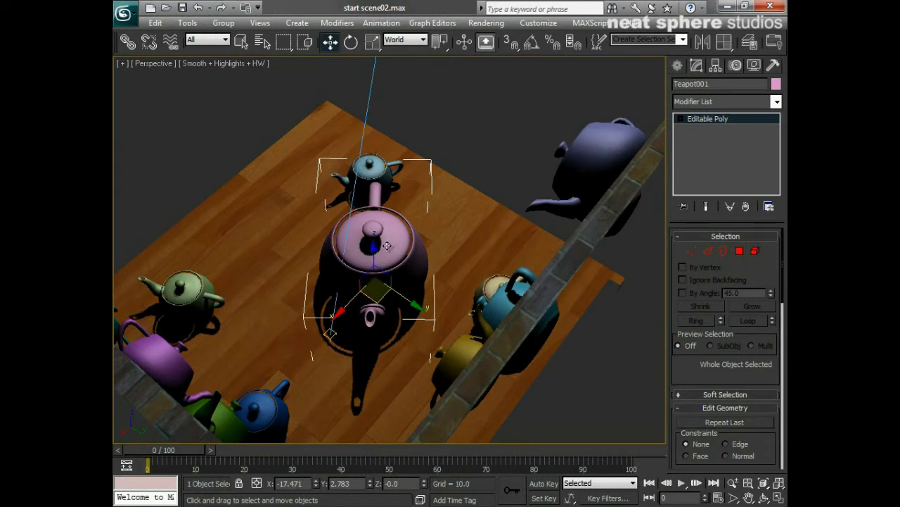
scroll(383, 276, "up", 3)
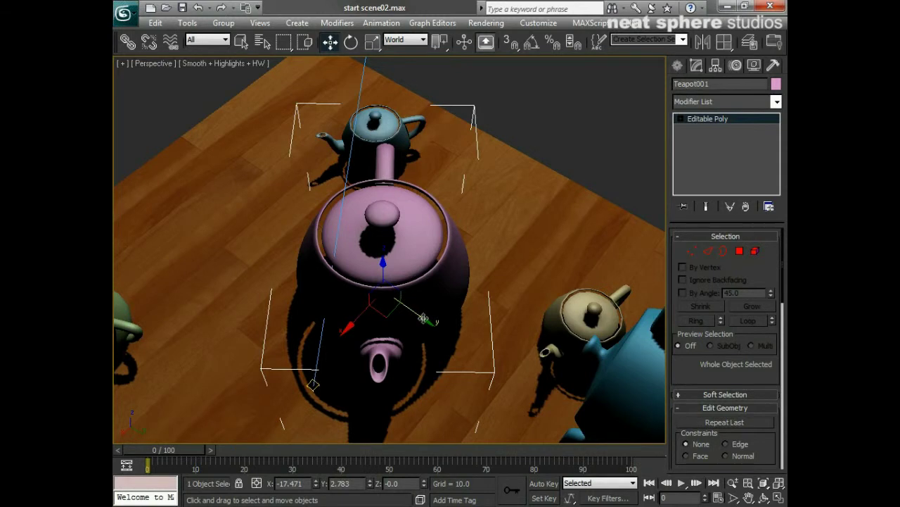
left_click_drag(423, 318, 384, 311)
scroll(385, 311, "down", 5)
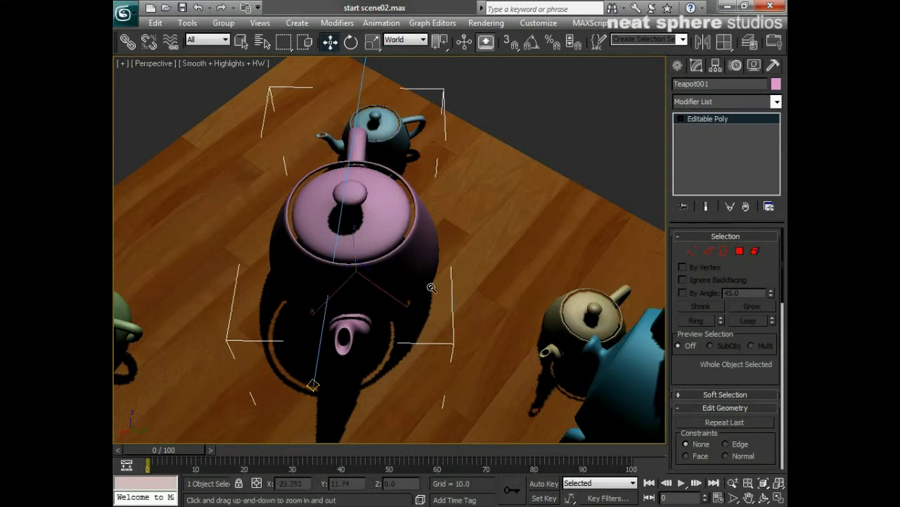
middle_click_drag(415, 346, 438, 349, "alt")
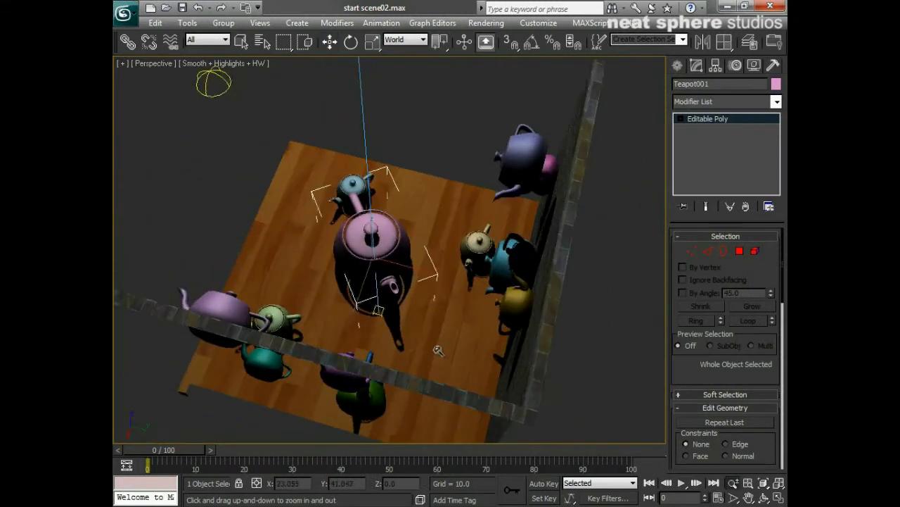
key("w")
Select the lilac teapot on the wall, and return the selection to the large pink teapot on the floor
left_click(439, 130)
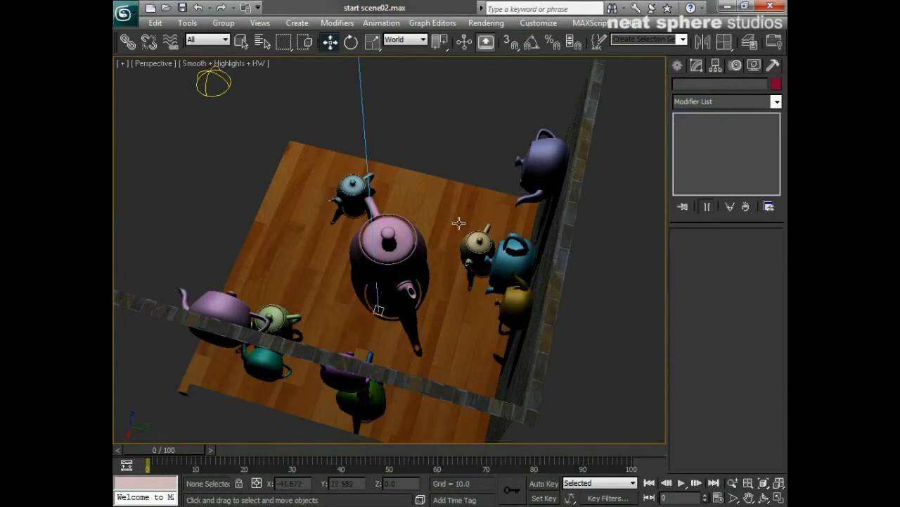
left_click(549, 178)
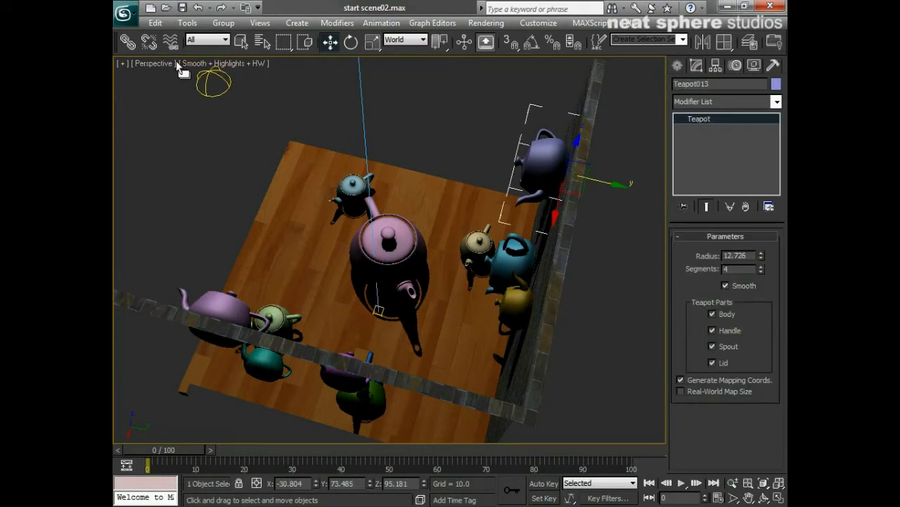
left_click(450, 112)
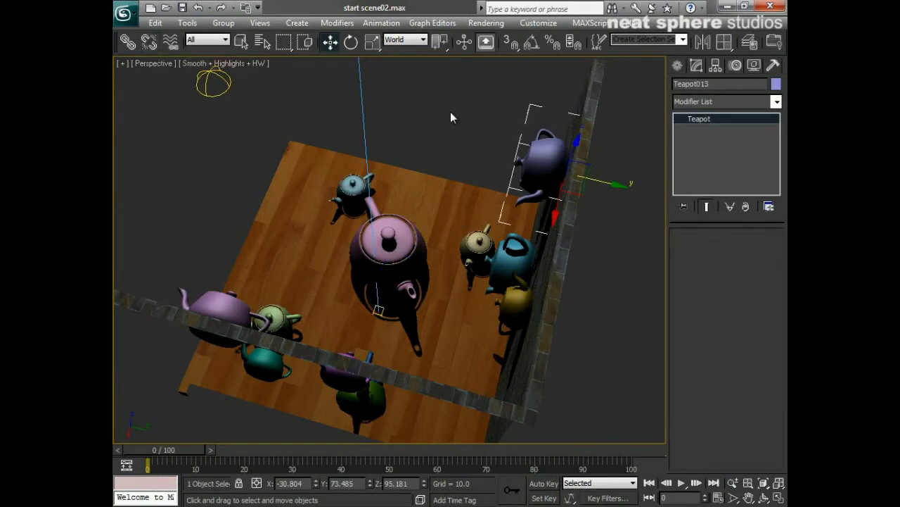
left_click(413, 254)
left_click_drag(431, 271, 380, 309)
middle_click_drag(460, 342, 579, 297, "alt")
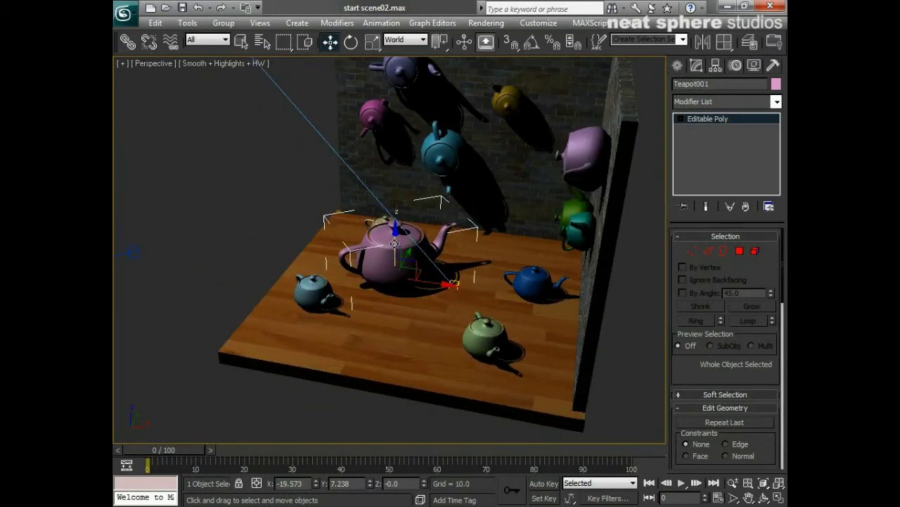
Try raising the large pink teapot about 10.8 units along the Z axis, and undo the move
left_click_drag(394, 243, 386, 225)
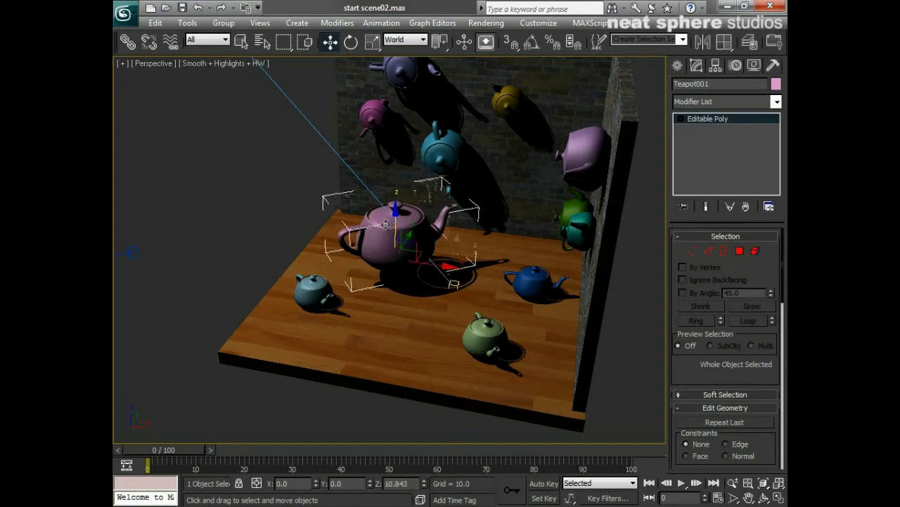
key("ctrl+z")
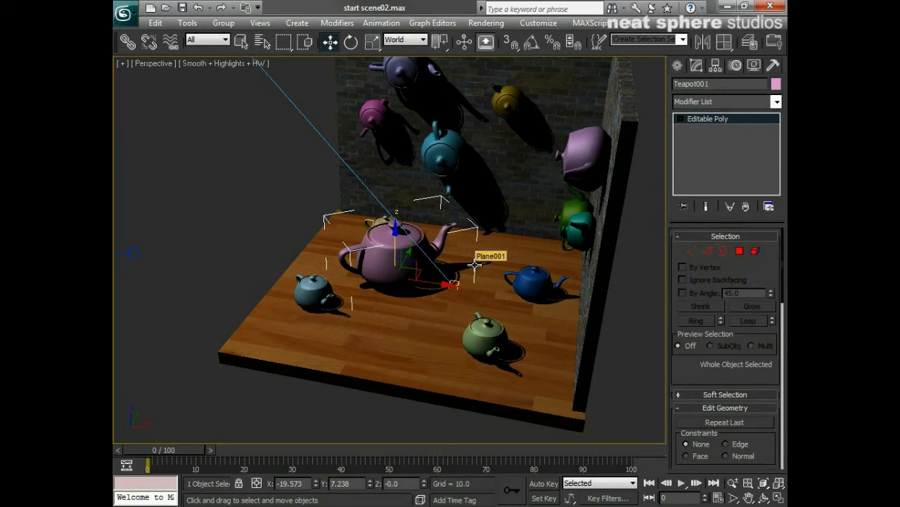
middle_click_drag(476, 265, 552, 261, "alt")
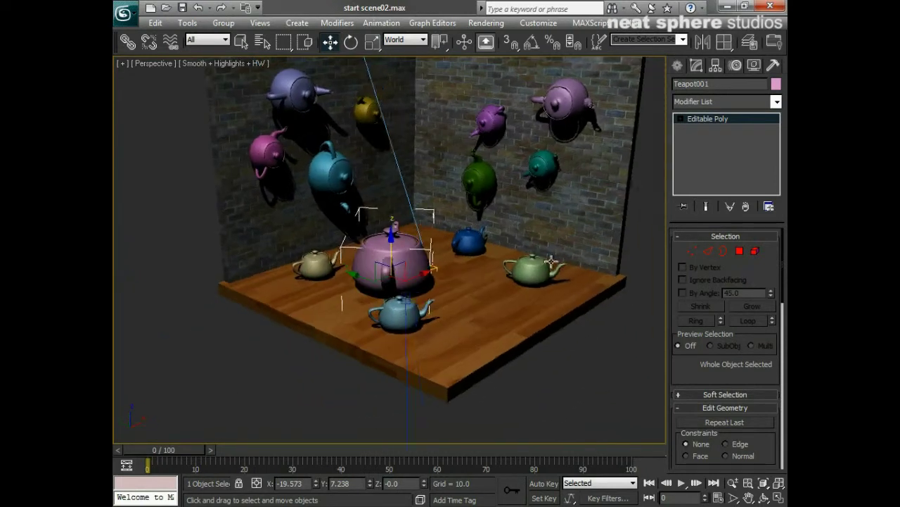
Slide the large pink teapot freely in the XY plane to the floor's edge, at about X -30.6, Y -47.3
scroll(414, 286, "up", 5)
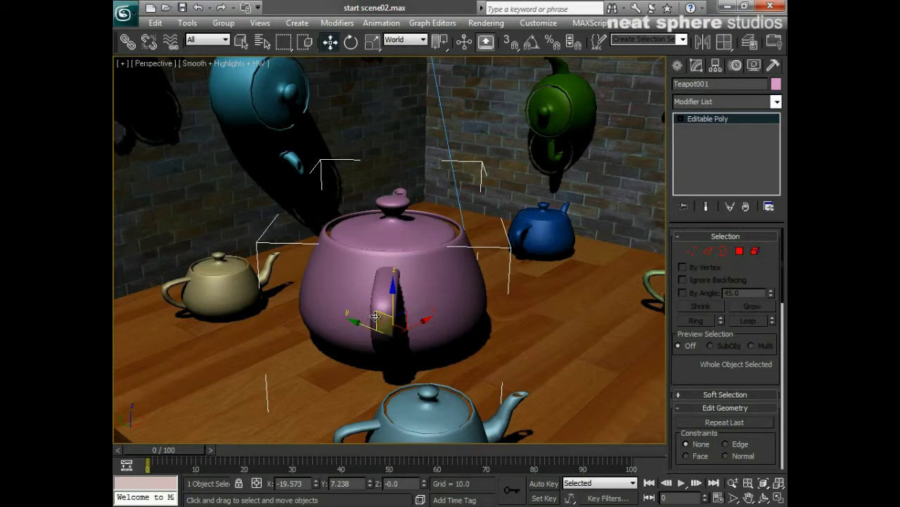
middle_click_drag(376, 317, 139, 384, "alt")
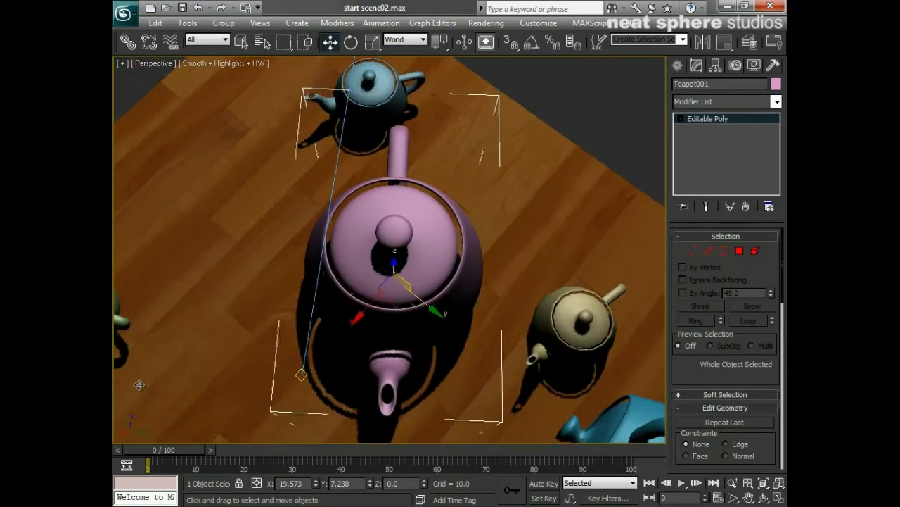
middle_click_drag(312, 320, 315, 337, "ctrl+alt")
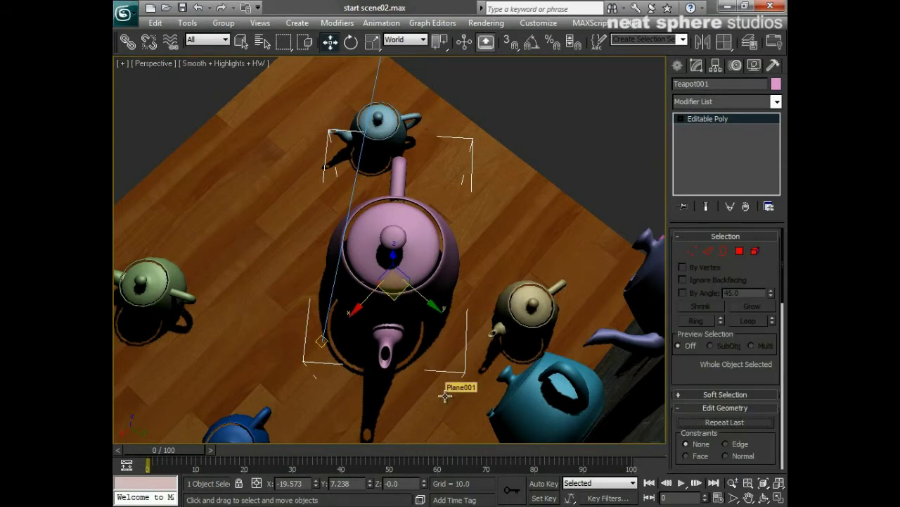
left_click_drag(393, 298, 366, 321)
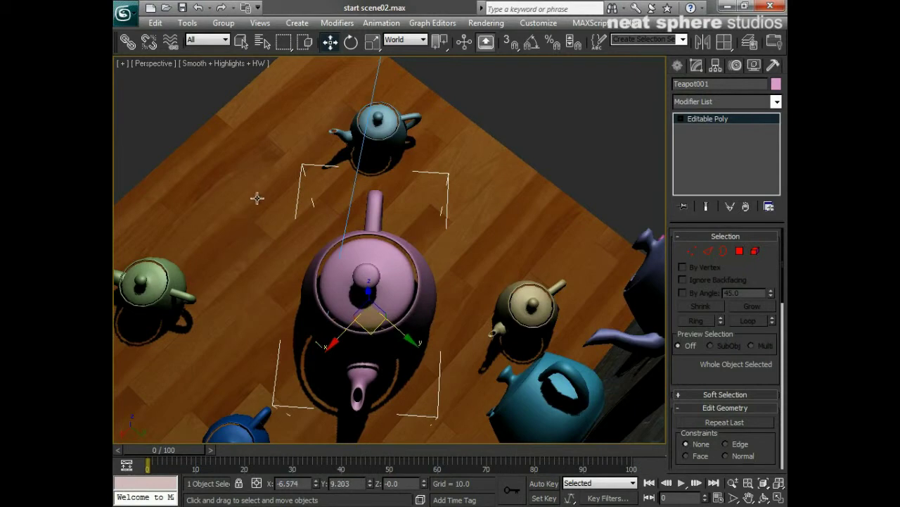
left_click_drag(371, 333, 333, 342)
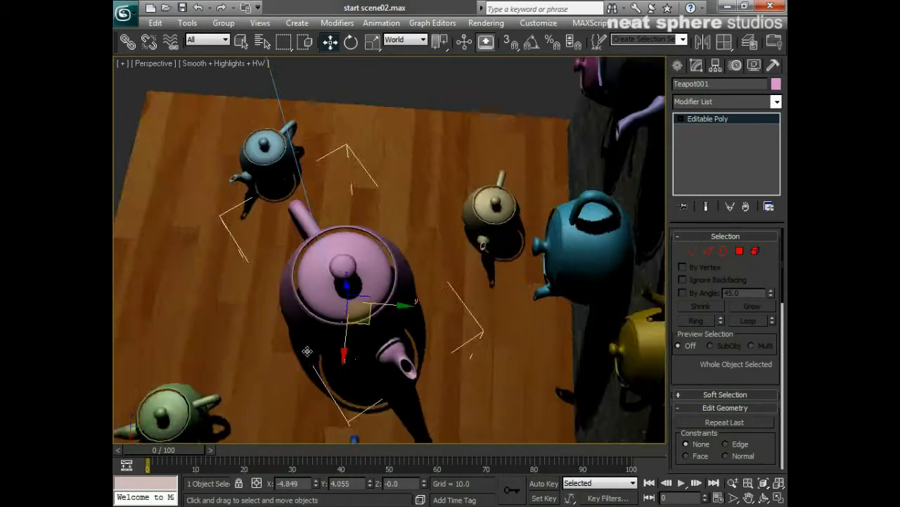
middle_click_drag(307, 351, 322, 354, "alt")
left_click_drag(373, 316, 182, 257)
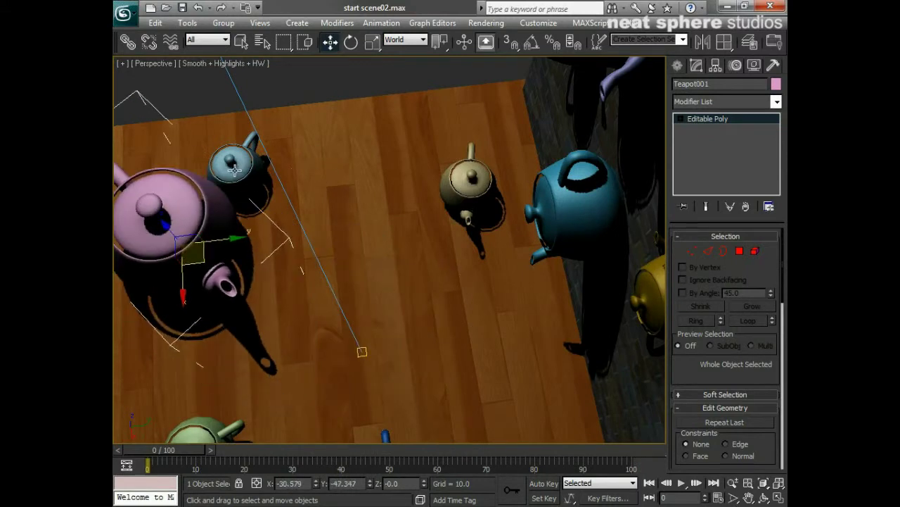
Move the small light blue teapot across the floor beside the beige teapot, to about X -45.5, Y 12.3
left_click_drag(233, 167, 359, 177)
scroll(339, 274, "up", 2)
middle_click_drag(339, 274, 424, 263)
scroll(429, 261, "down", 2)
scroll(428, 261, "down", 3)
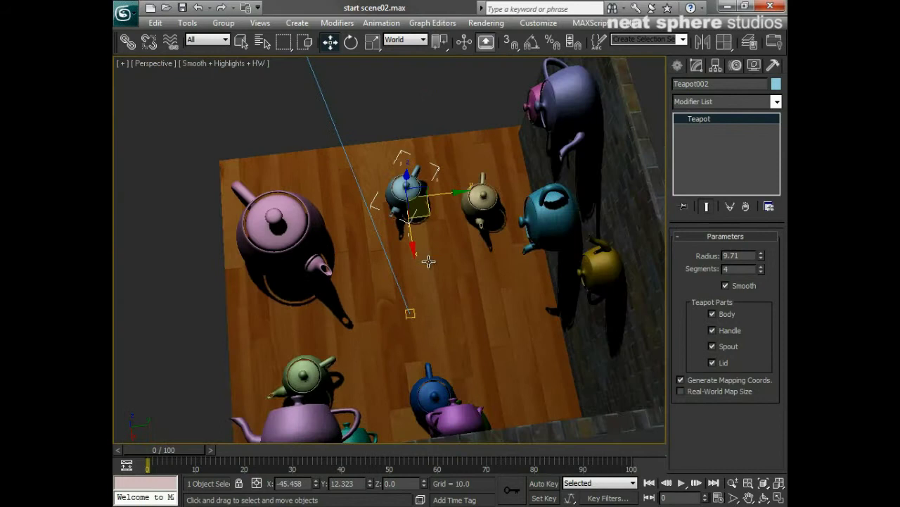
middle_click_drag(458, 329, 444, 351, "alt")
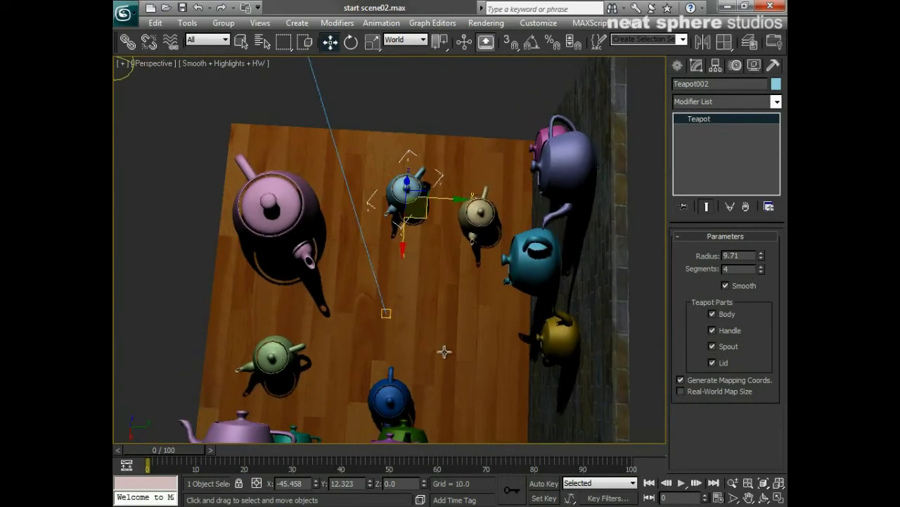
Slide the blue and light green floor teapots toward the wall with the yellow teapot, and the beige one toward the blue teapot
left_click(397, 403)
left_click_drag(398, 403, 467, 372)
left_click(305, 361)
left_click_drag(305, 361, 373, 367)
left_click_drag(475, 227, 448, 291)
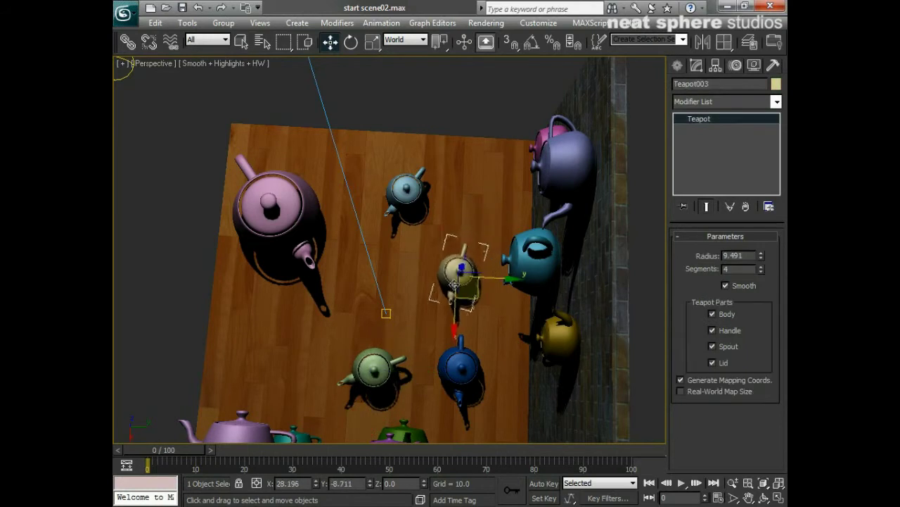
Move the large pink teapot to about X -42.6, Y -44.6, and shift the green and blue teapots away from the yellow teapot's wall
left_click_drag(284, 231, 299, 190)
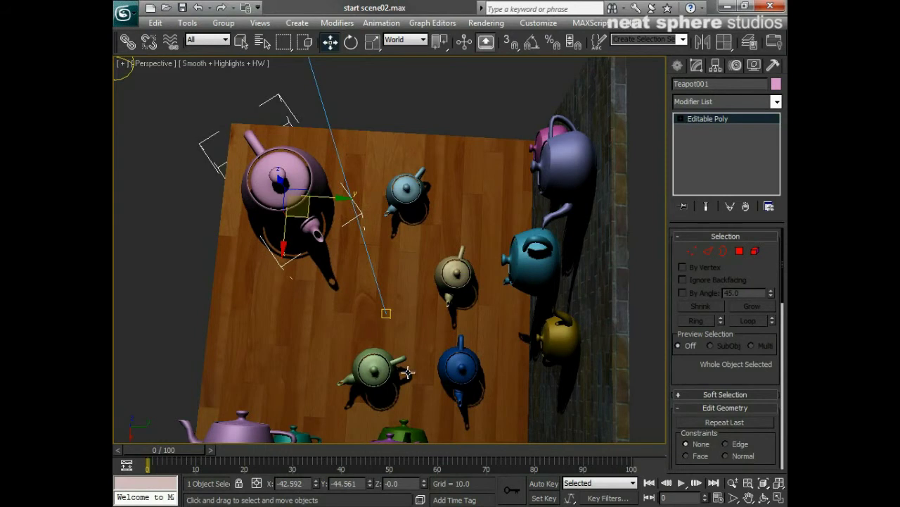
left_click_drag(408, 373, 361, 372)
left_click_drag(460, 371, 397, 359)
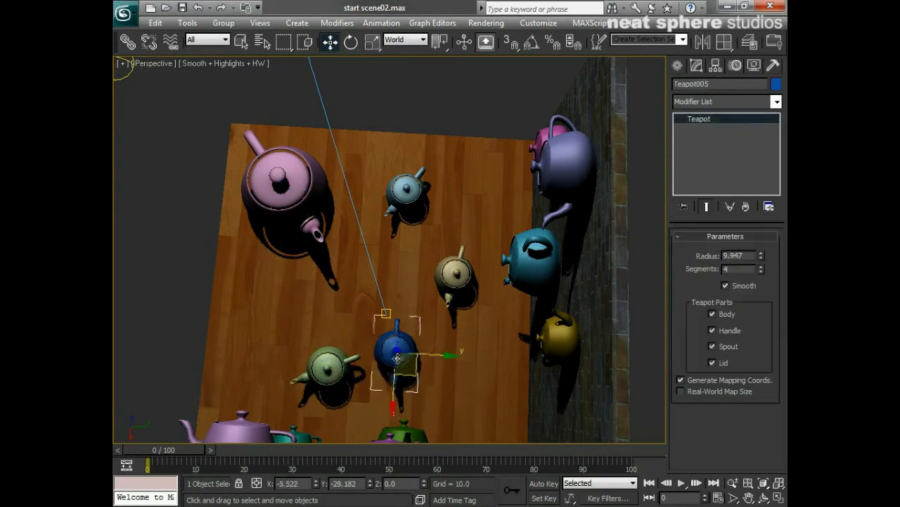
Fine-tune the light blue teapot's floor position and place the beige teapot at about X -3.0, Y 26.4
left_click_drag(455, 273, 433, 276)
left_click_drag(408, 188, 414, 196)
left_click_drag(437, 276, 441, 279)
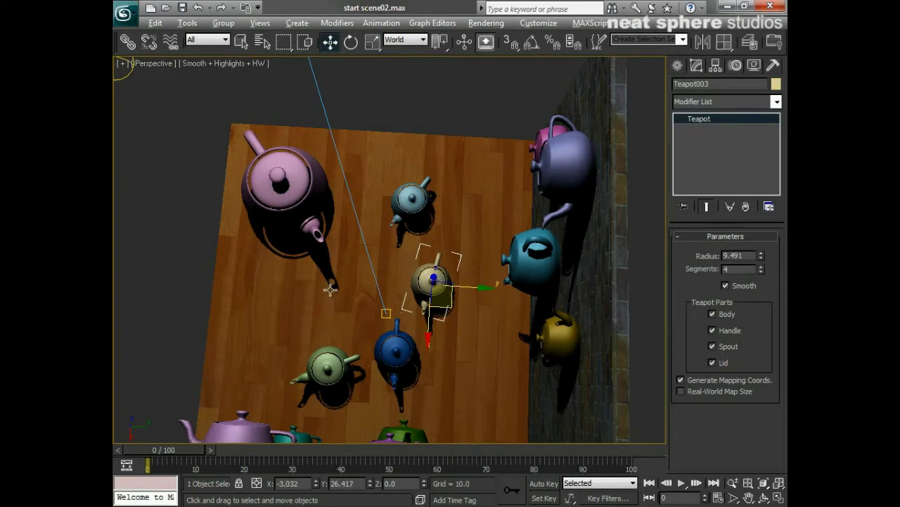
middle_click_drag(330, 288, 420, 213, "alt")
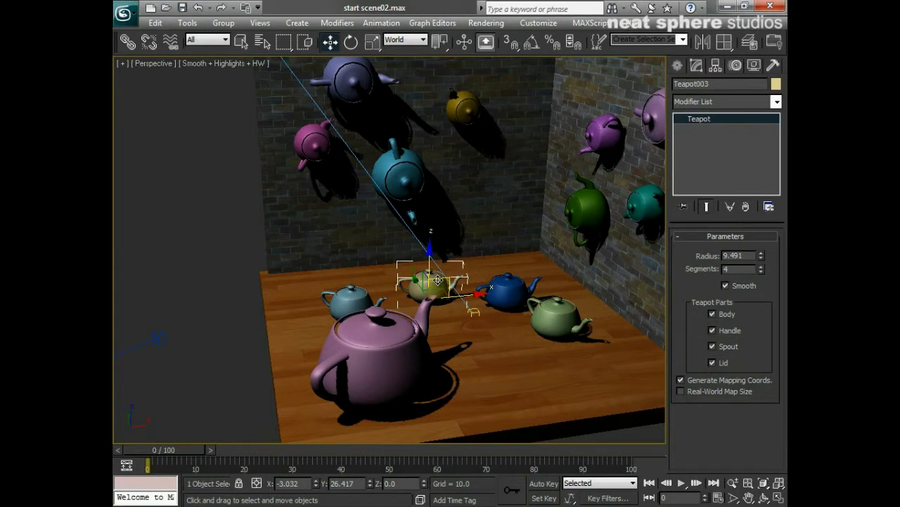
Try moving the beige teapot off the floor in a vertical plane, checking from different angles, and undo each move
left_click_drag(437, 280, 468, 202)
key("ctrl+z")
middle_click_drag(453, 218, 393, 267, "alt")
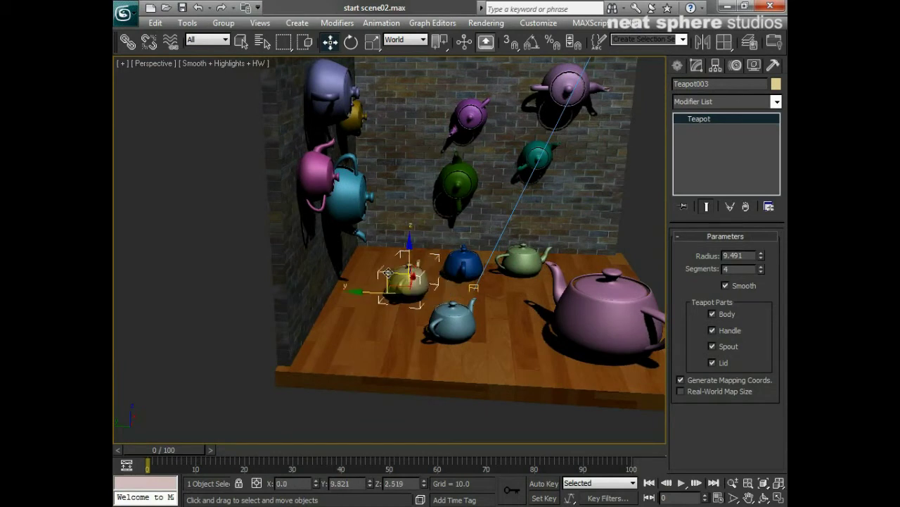
left_click_drag(388, 273, 399, 251)
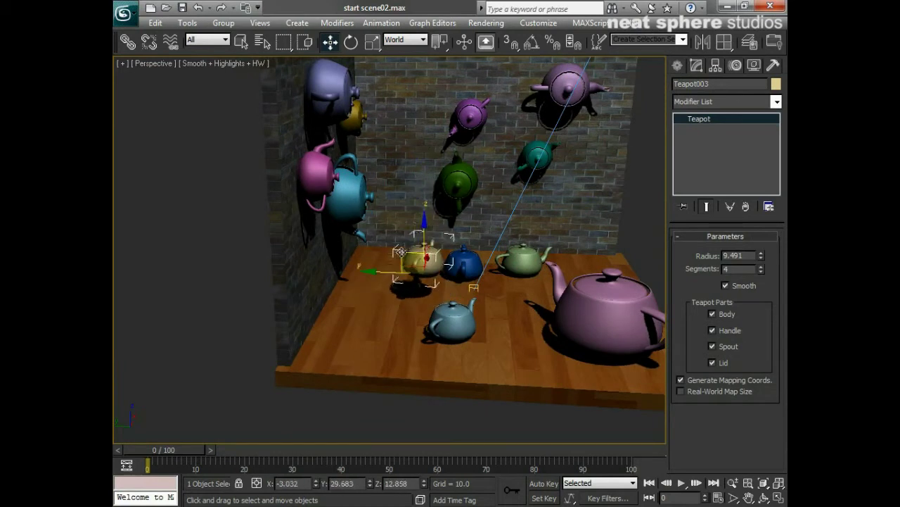
key("ctrl+z")
middle_click_drag(515, 311, 401, 322, "alt")
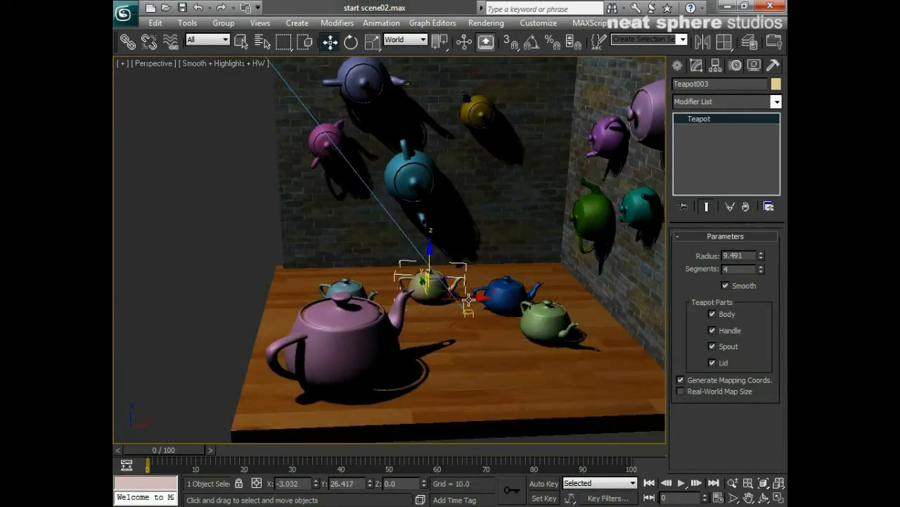
Move the light green floor teapot to about X 33.0, Y -37.4, and the blue one to about X 31.5, Y -0.5
middle_click_drag(446, 250, 453, 292, "alt")
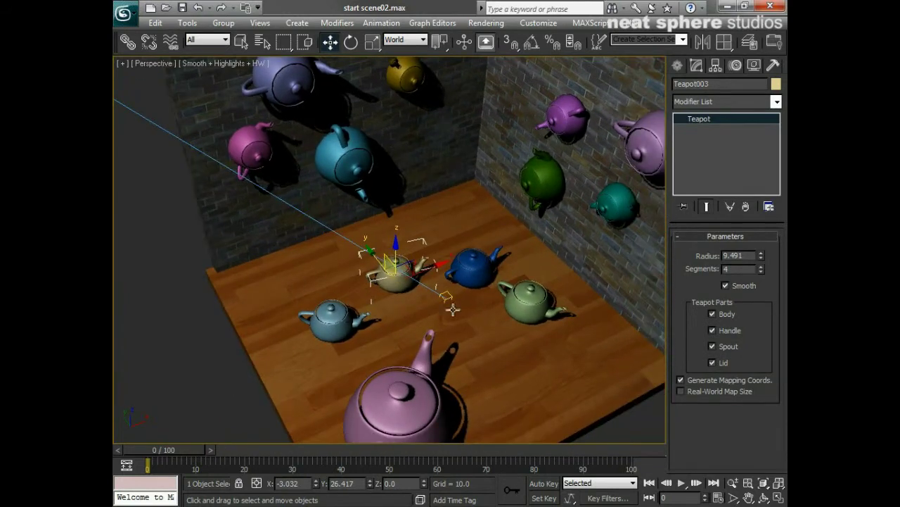
middle_click_drag(516, 314, 499, 271, "alt")
left_click(499, 262)
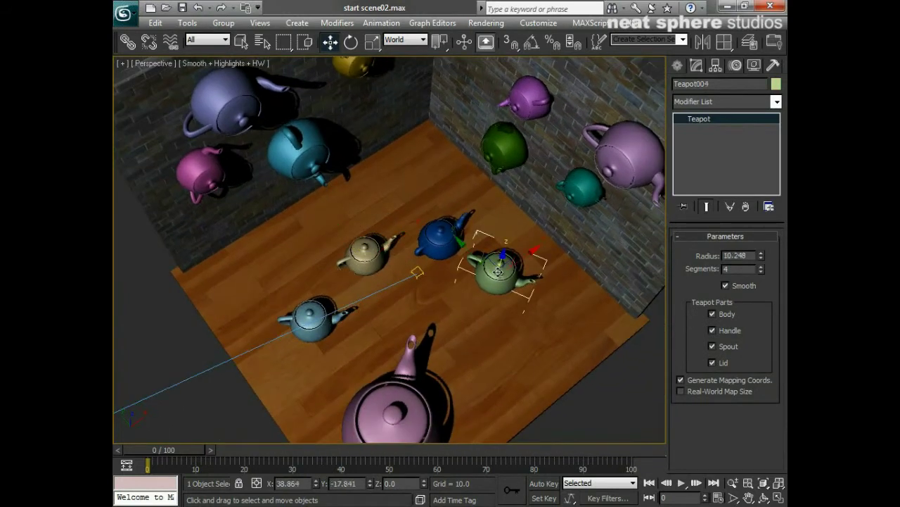
left_click_drag(491, 254, 513, 290)
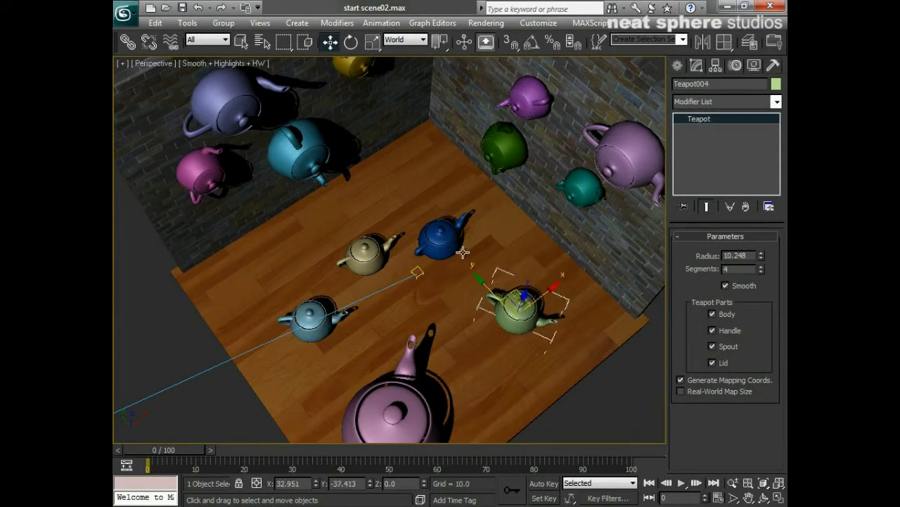
left_click(430, 226)
left_click_drag(432, 222, 453, 240)
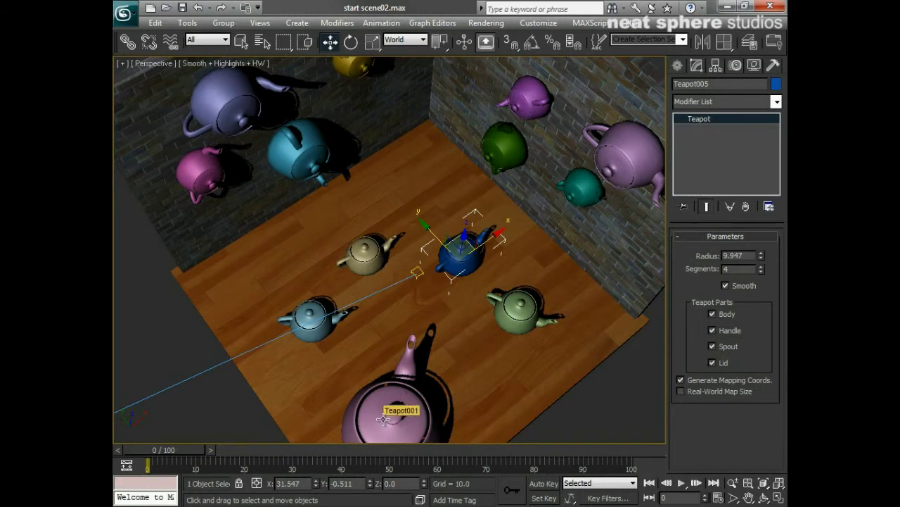
Rotate the blue floor teapot about its Z axis to about -145.7 degrees
middle_click_drag(382, 418, 358, 356)
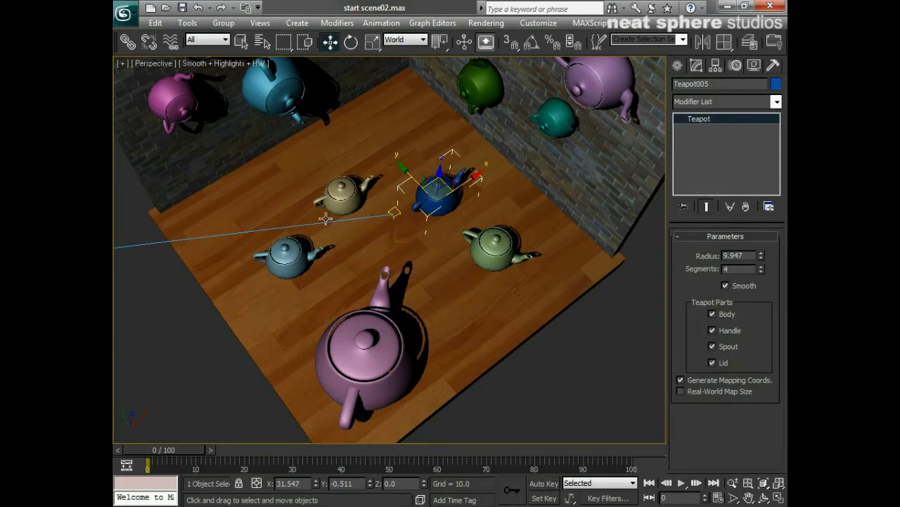
left_click(352, 42)
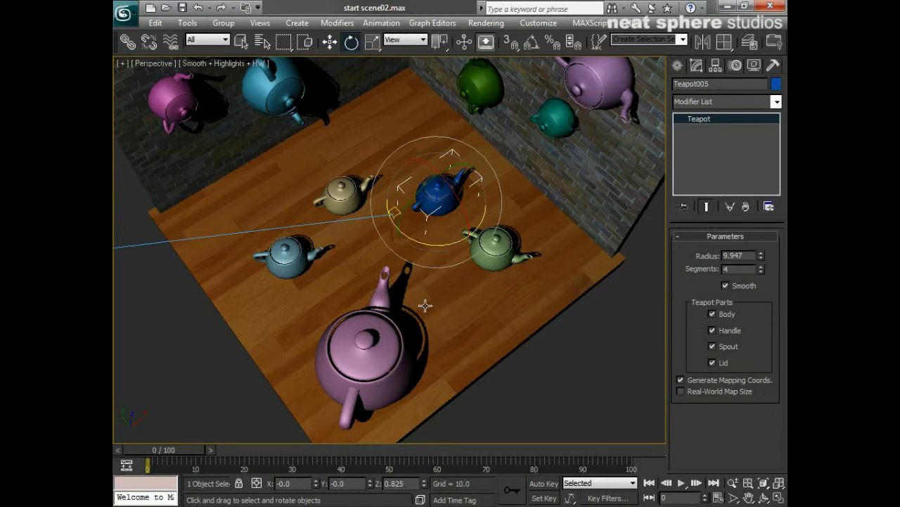
left_click_drag(448, 245, 476, 118)
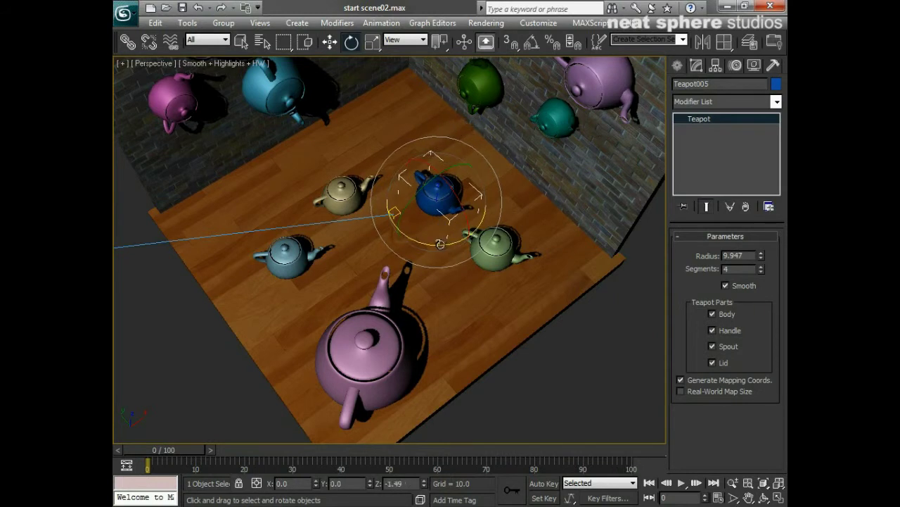
left_click_drag(440, 244, 363, 246)
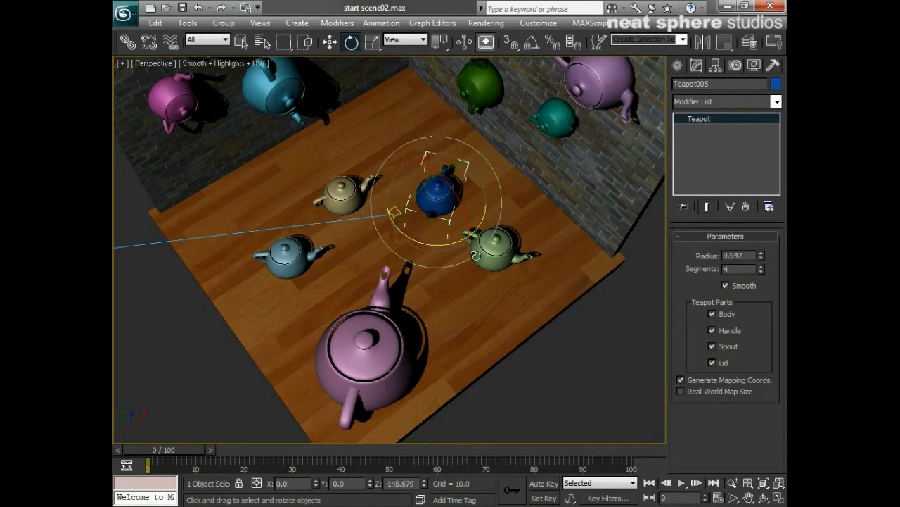
Rotate the light green, beige and light blue floor teapots about Z, bringing the light blue one to about -86.7 degrees
left_click(500, 261)
left_click_drag(514, 297, 461, 276)
left_click(347, 185)
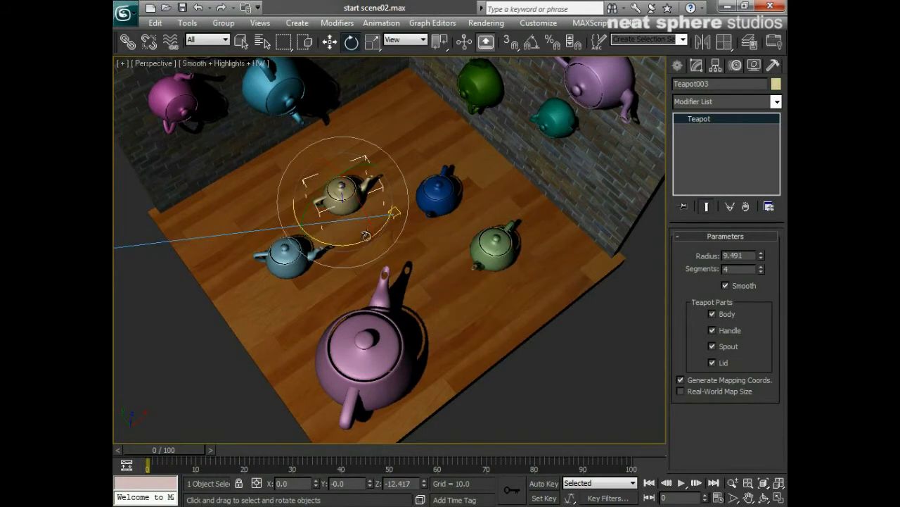
left_click_drag(366, 237, 248, 246)
left_click(284, 259)
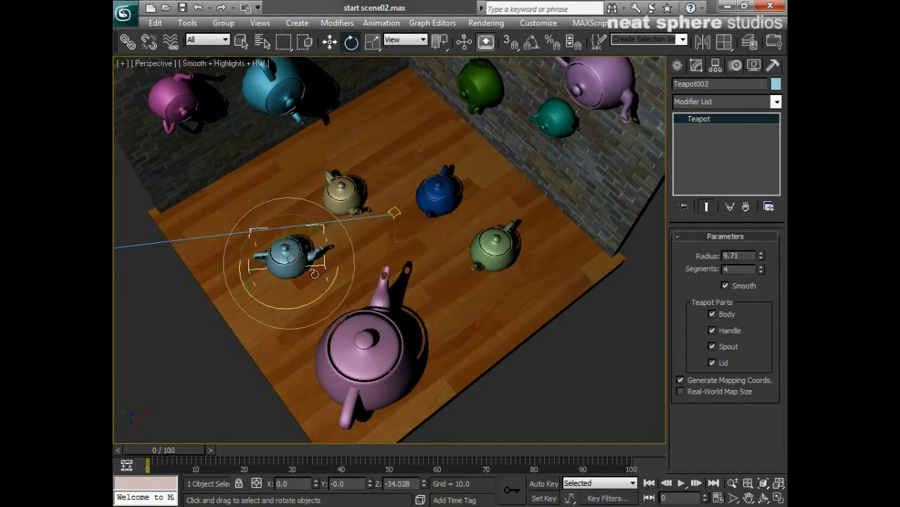
left_click_drag(309, 304, 237, 304)
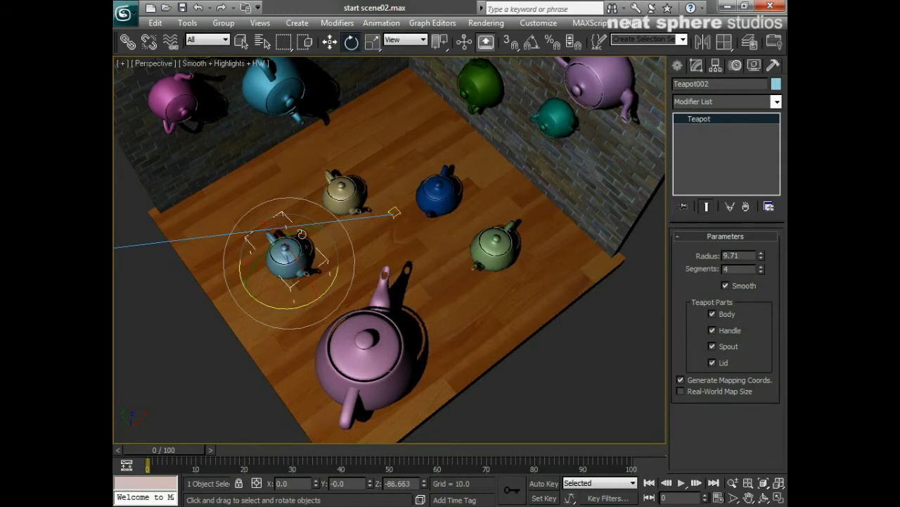
Fine-tune the Z rotation of the beige teapot to about -110.5 degrees and the light blue one to about -98.2 degrees
left_click(343, 191)
left_click_drag(352, 244, 327, 248)
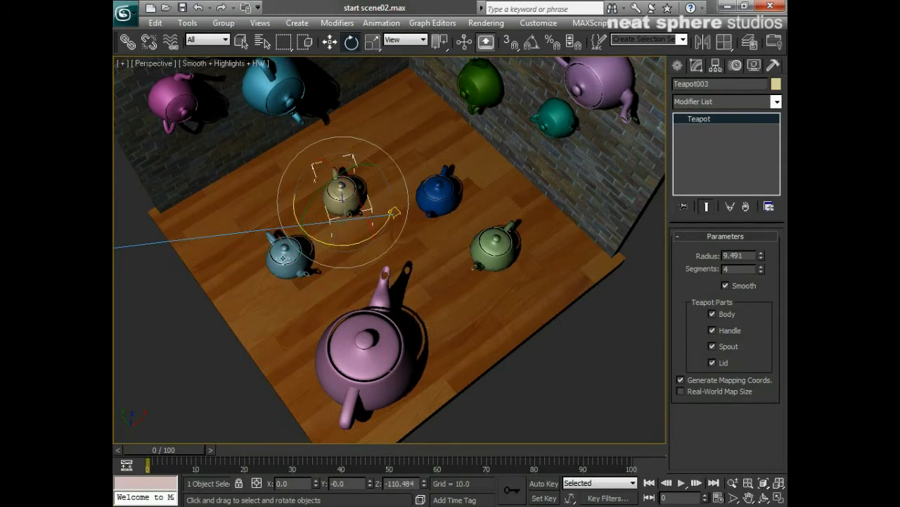
left_click(280, 275)
left_click_drag(275, 308, 330, 302)
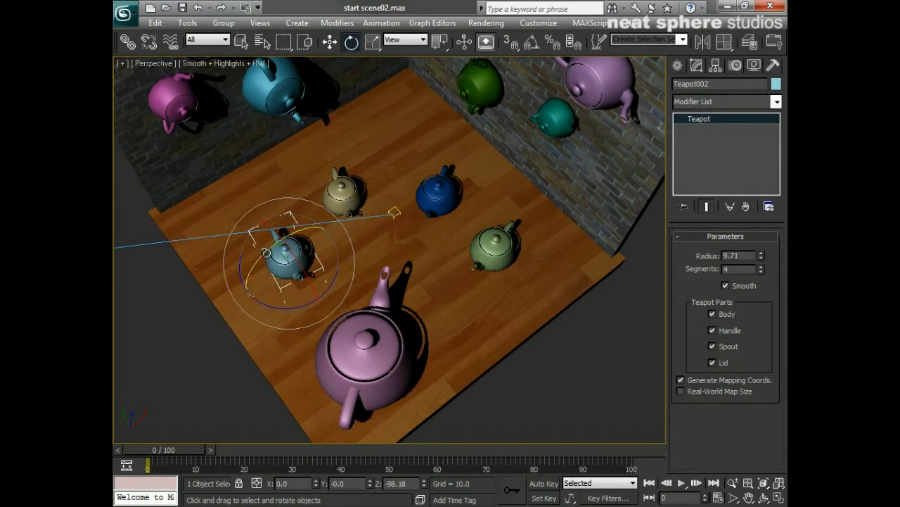
Try tilting the light blue teapot about its horizontal axes with Rotate, and undo the tilt
left_click_drag(266, 252, 304, 261)
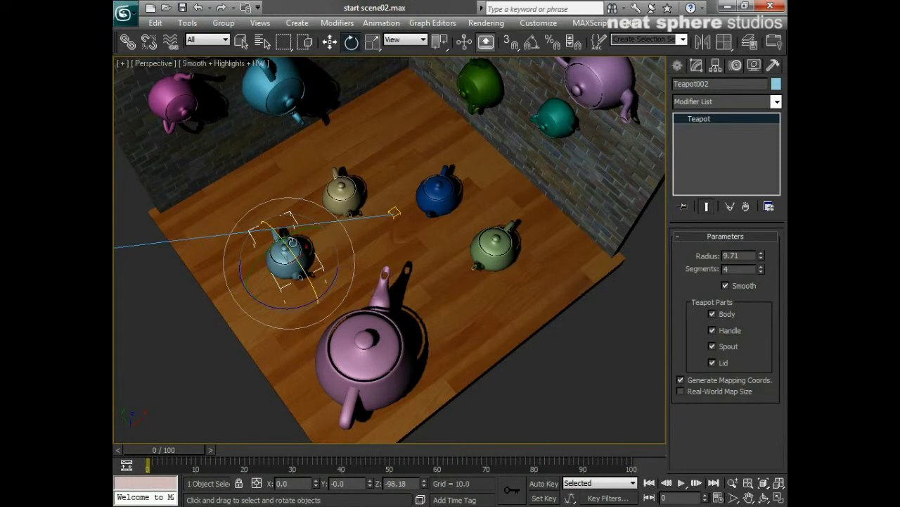
mouse_move(322, 259)
left_mouse_down()
mouse_move(316, 295)
mouse_move(267, 264)
mouse_move(320, 266)
mouse_move(274, 238)
mouse_move(236, 307)
mouse_move(364, 279)
mouse_move(283, 237)
mouse_move(228, 356)
left_mouse_up()
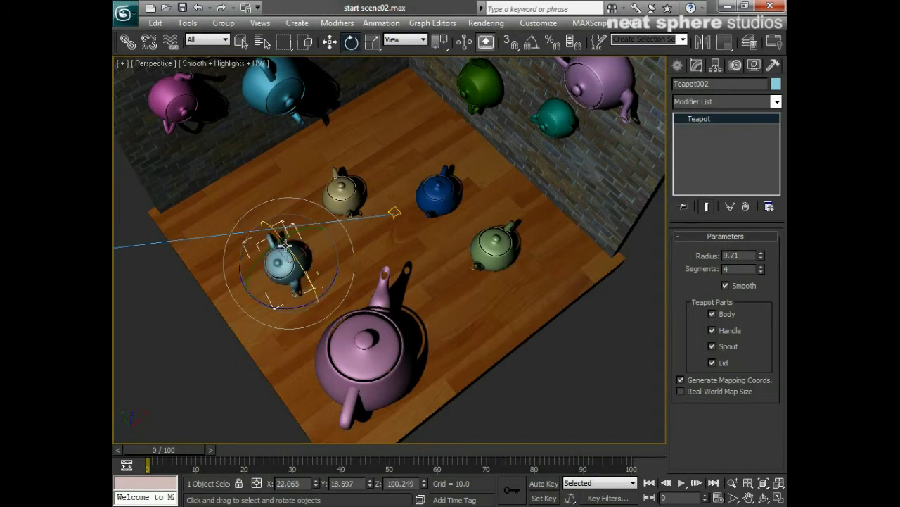
key("ctrl+z")
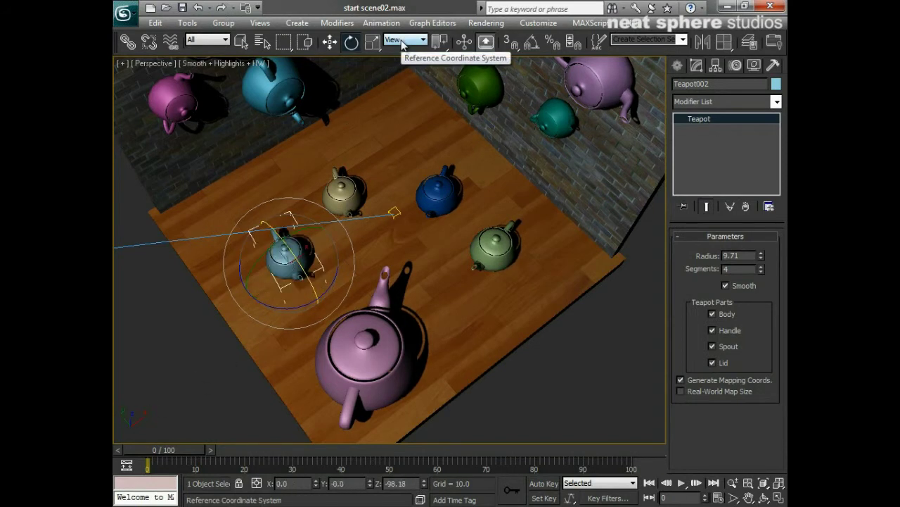
Set the Rotate reference coordinate system to World, try a rotation on the light blue teapot, and undo it
left_click(403, 40)
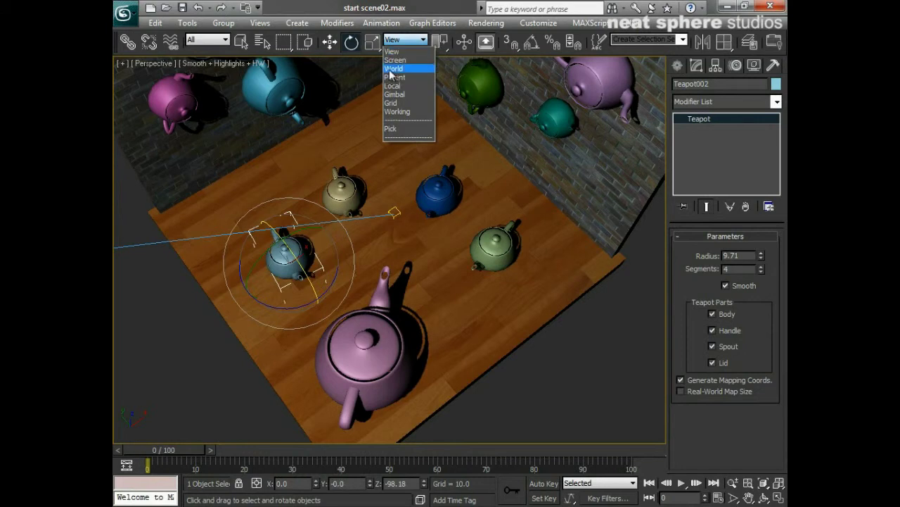
left_click(394, 68)
left_click_drag(315, 256, 327, 236)
key("ctrl+z")
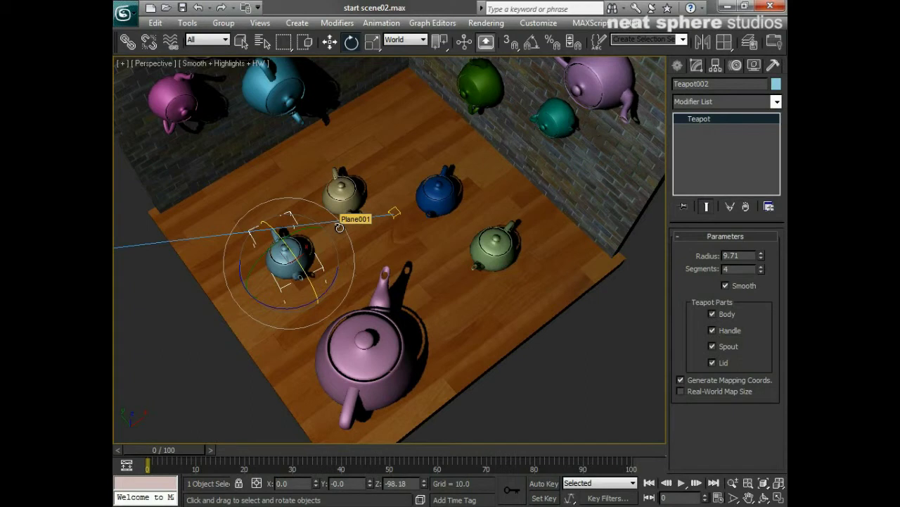
left_click_drag(349, 239, 336, 214)
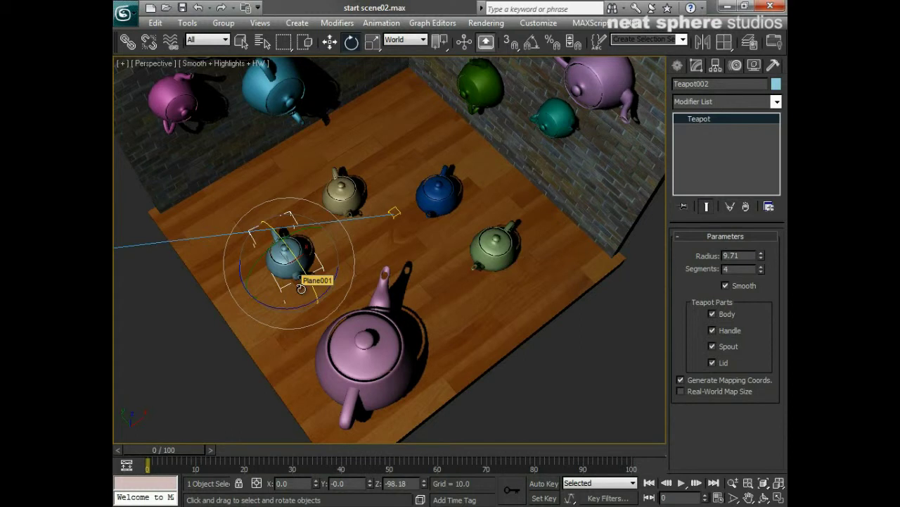
Try rotating the light blue teapot freely around several axes from different viewing angles, and undo the rotations
scroll(301, 288, "up", 3)
middle_click_drag(210, 304, 311, 287, "alt")
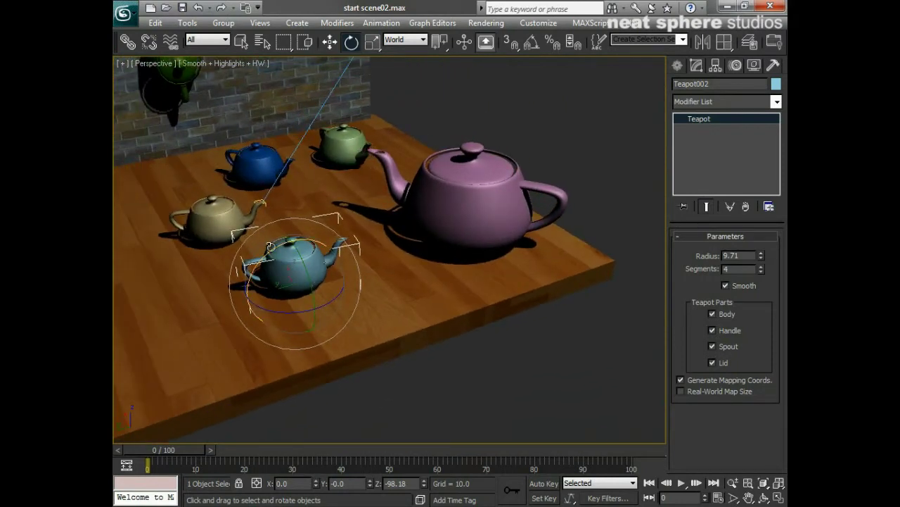
middle_click_drag(380, 324, 351, 349, "alt")
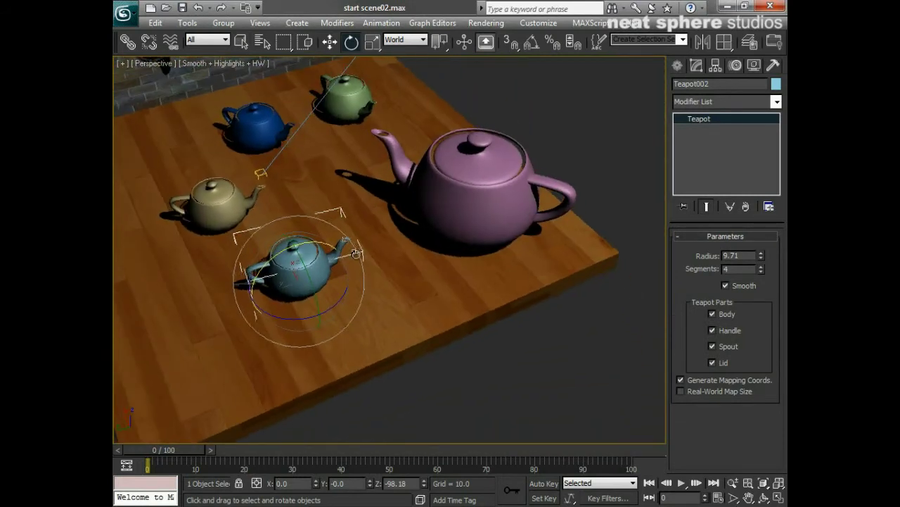
middle_click_drag(443, 357, 406, 336, "alt")
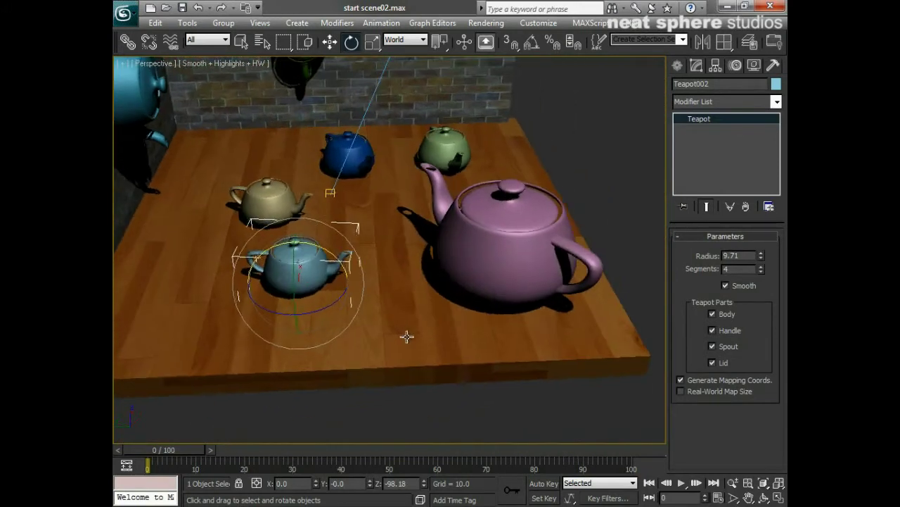
left_click_drag(366, 281, 308, 283)
middle_click_drag(392, 284, 316, 277, "alt")
left_click_drag(316, 276, 310, 281)
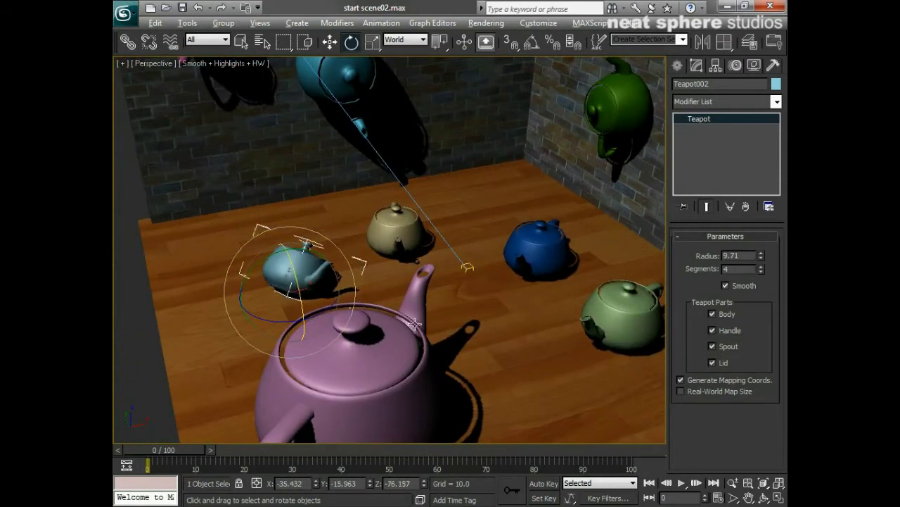
middle_click_drag(310, 282, 358, 322, "alt")
left_click_drag(339, 251, 309, 225)
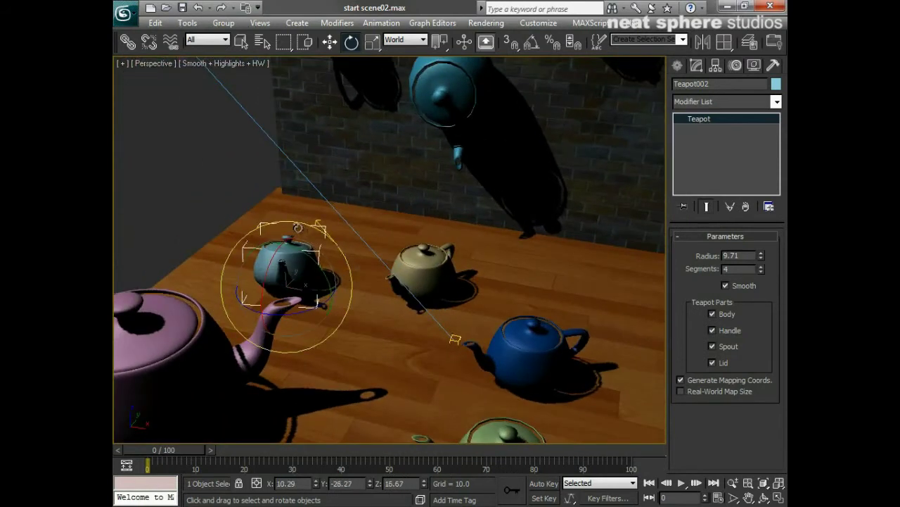
left_click_drag(278, 252, 270, 263)
middle_click_drag(281, 289, 331, 264, "alt")
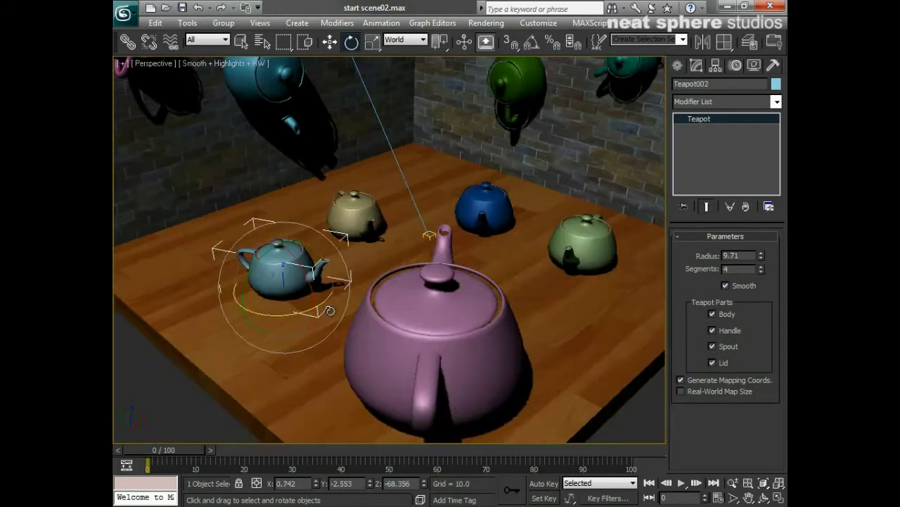
left_click_drag(312, 311, 329, 310)
key("ctrl+z")
key("ctrl+z")
key("ctrl+z")
key("ctrl+z")
key("ctrl+z")
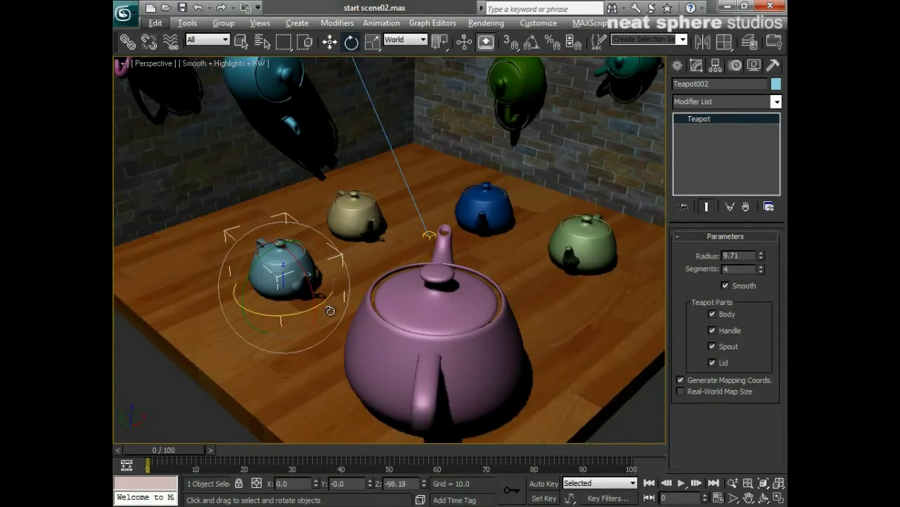
Uniformly scale the light blue teapot up, the blue floor teapot down, and the light green one up to about 126%
middle_click_drag(311, 314, 291, 377, "alt")
key("alt+z")
left_click_drag(308, 264, 311, 315)
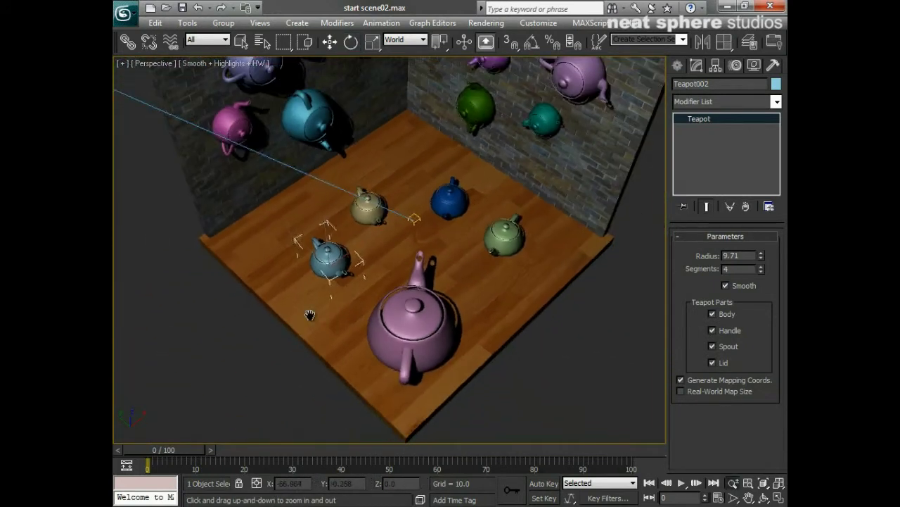
middle_click_drag(355, 313, 319, 342)
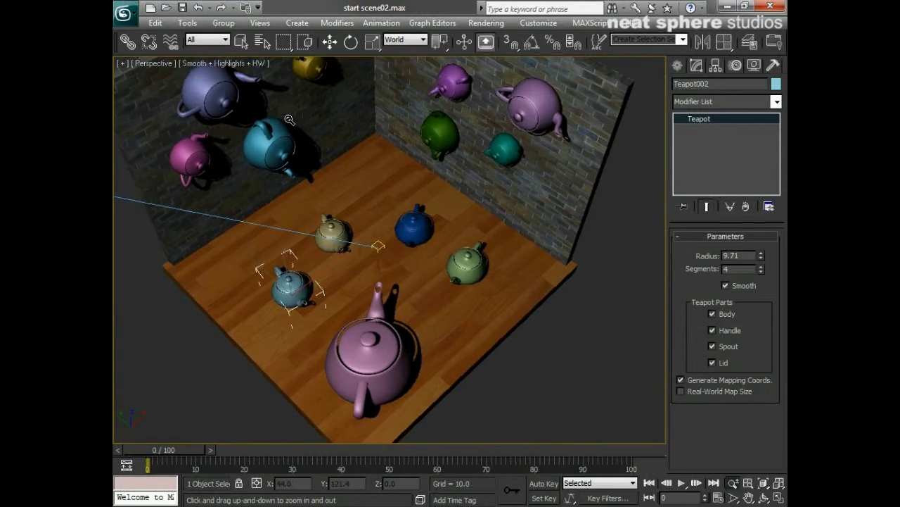
left_click(375, 43)
left_click_drag(289, 301, 301, 278)
left_click_drag(420, 231, 412, 246)
left_click_drag(469, 265, 478, 246)
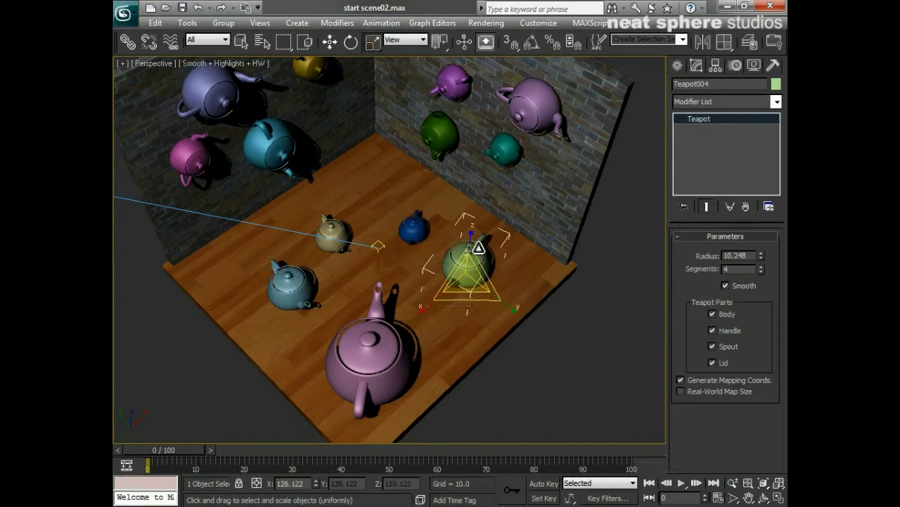
Try stretching the light green teapot along X and along Y separately with Scale, and undo each stretch
key("alt+z")
left_click_drag(436, 334, 436, 318)
middle_click_drag(424, 335, 423, 308, "alt")
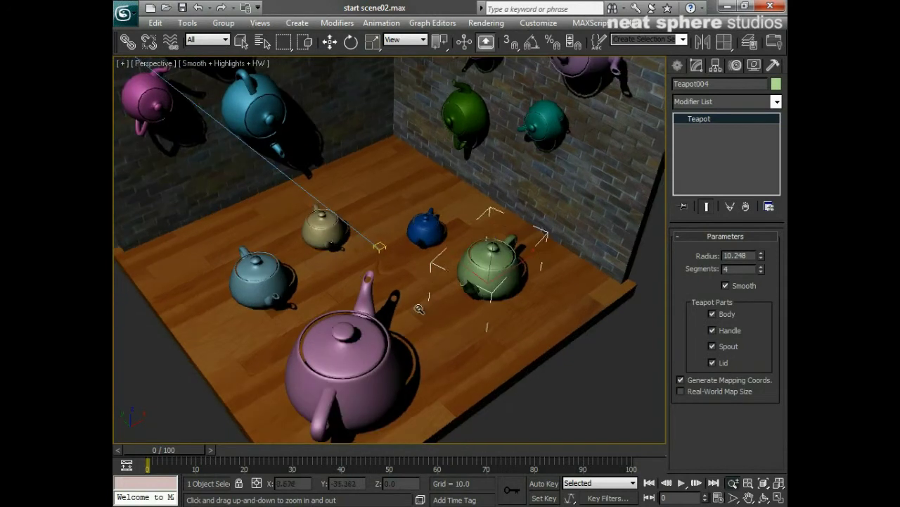
key("r")
key("r")
key("s")
key("s")
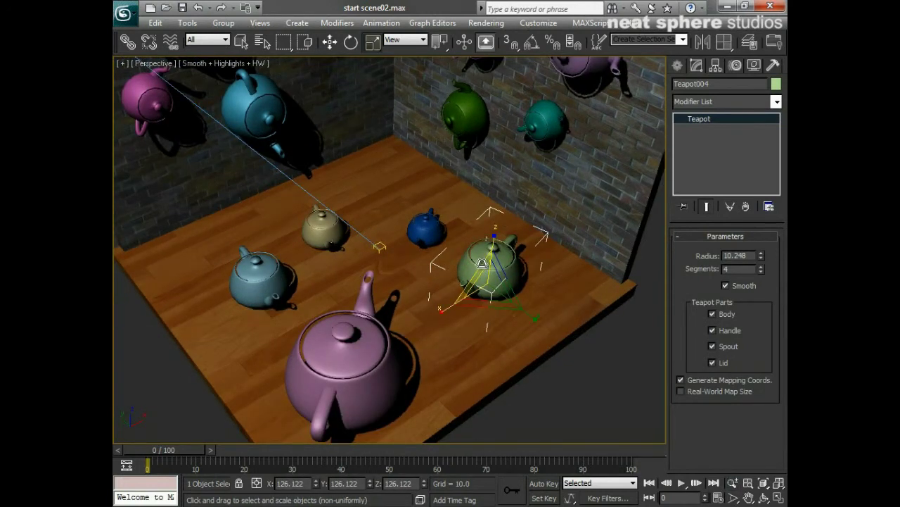
key("r")
key("r")
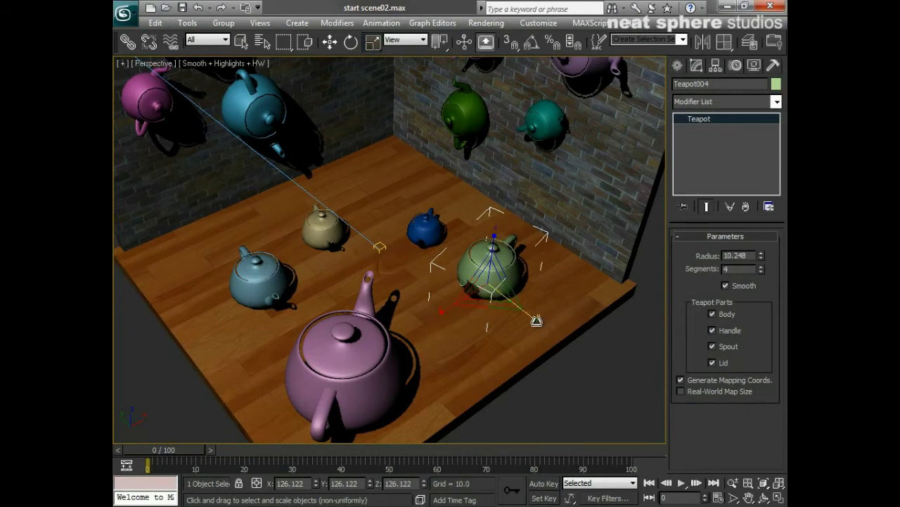
key("r")
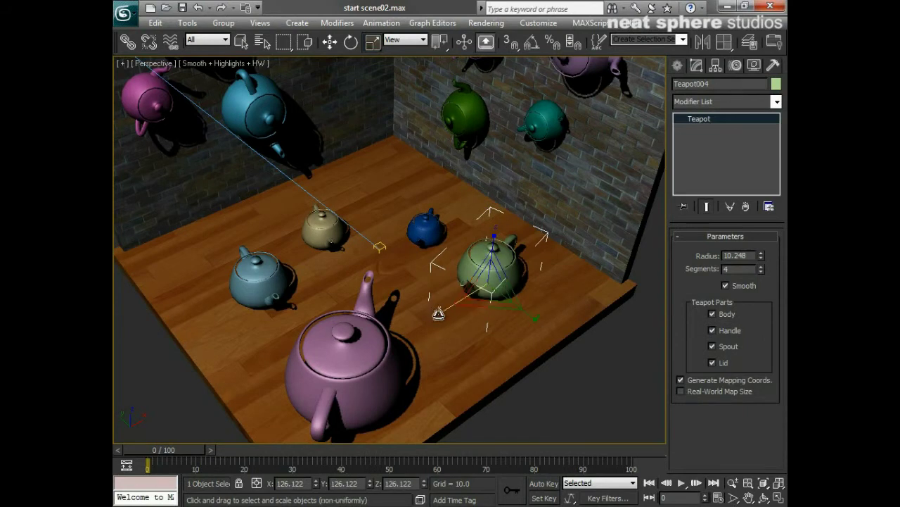
left_click_drag(438, 313, 323, 367)
right_click(324, 366)
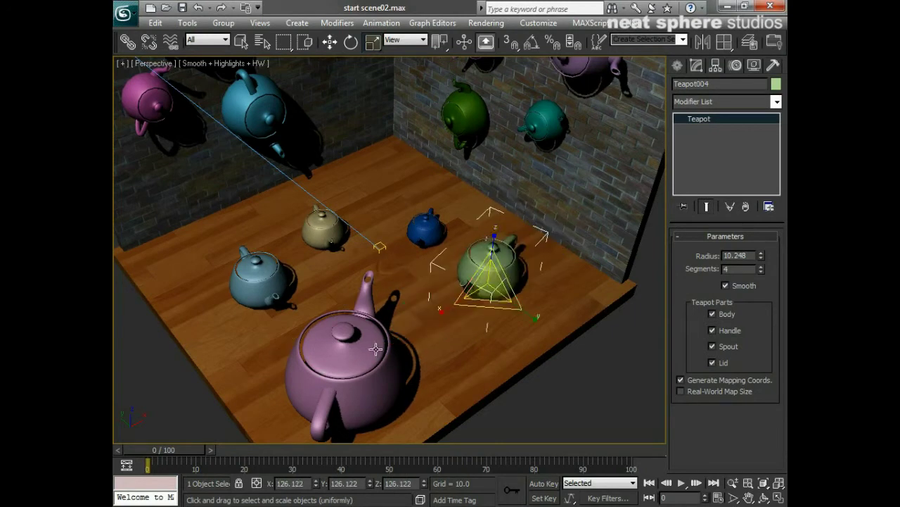
left_click_drag(535, 320, 612, 378)
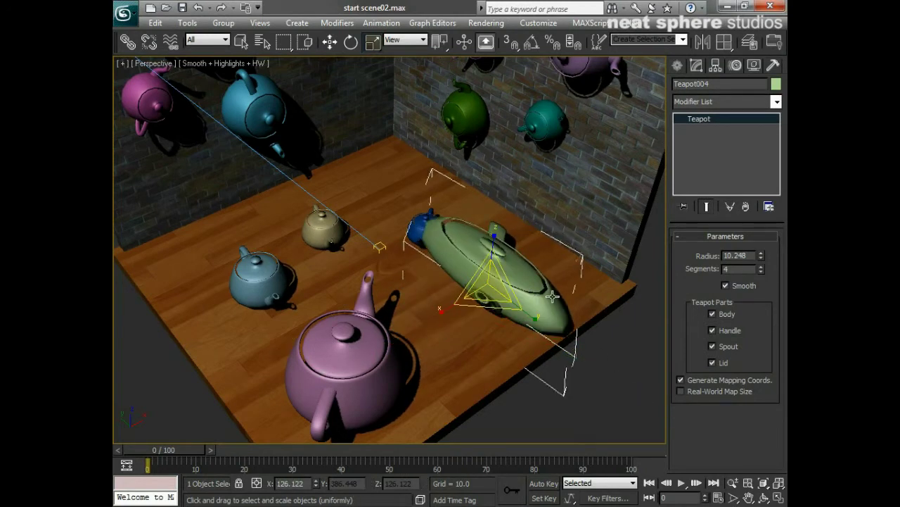
key("ctrl+z")
Stretch the light green teapot to 282% along Z and scale it down uniformly to about 52% in X and Y
left_click_drag(493, 239, 452, 136)
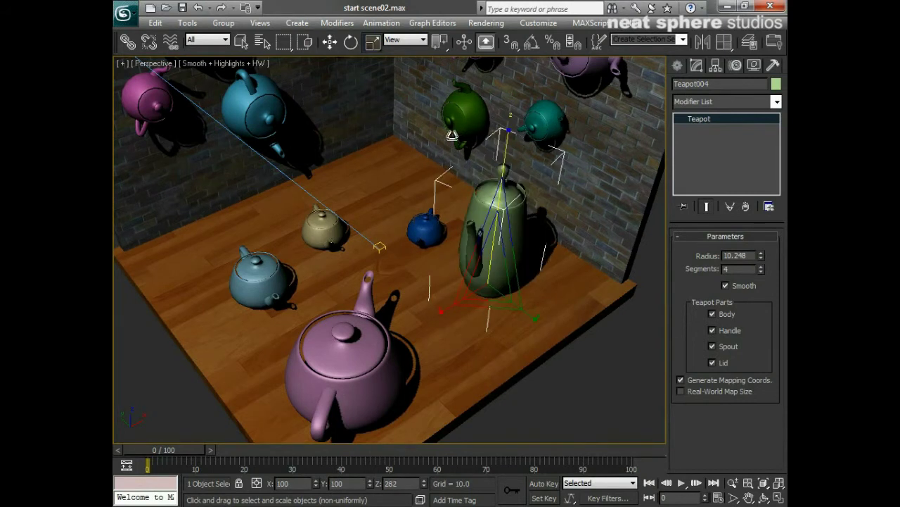
middle_click_drag(422, 286, 424, 257, "alt")
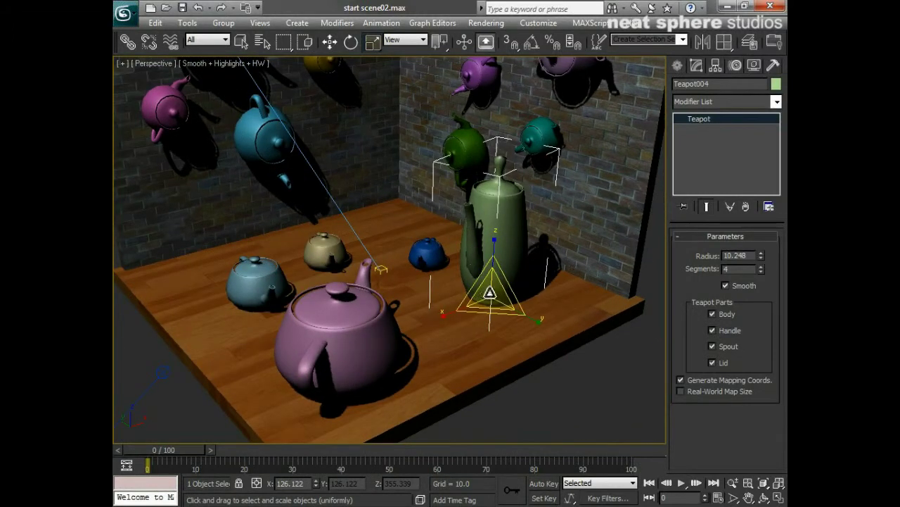
left_click_drag(490, 292, 476, 346)
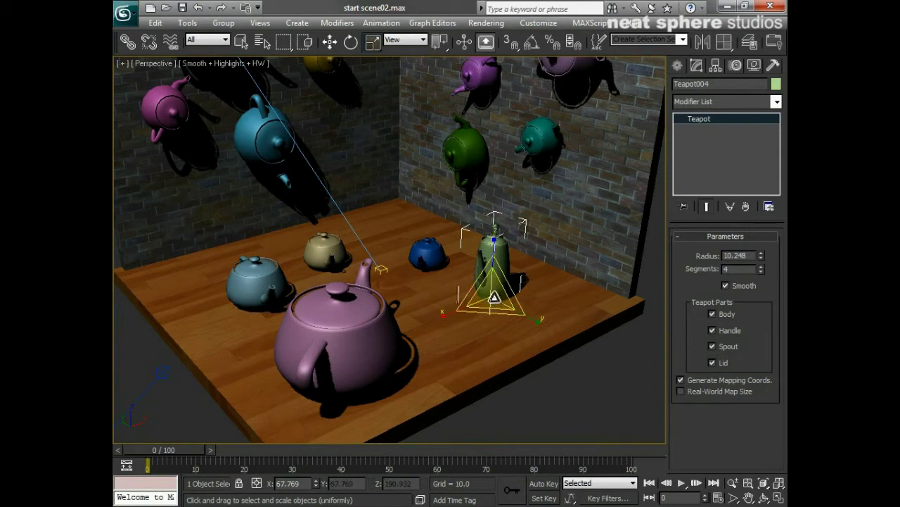
left_click_drag(490, 297, 480, 314)
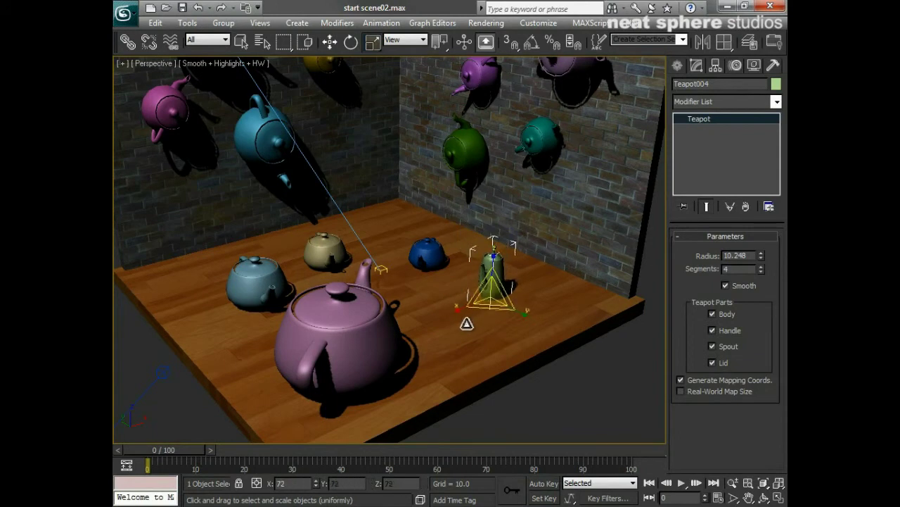
middle_click_drag(466, 326, 446, 321)
scroll(447, 325, "up", 2)
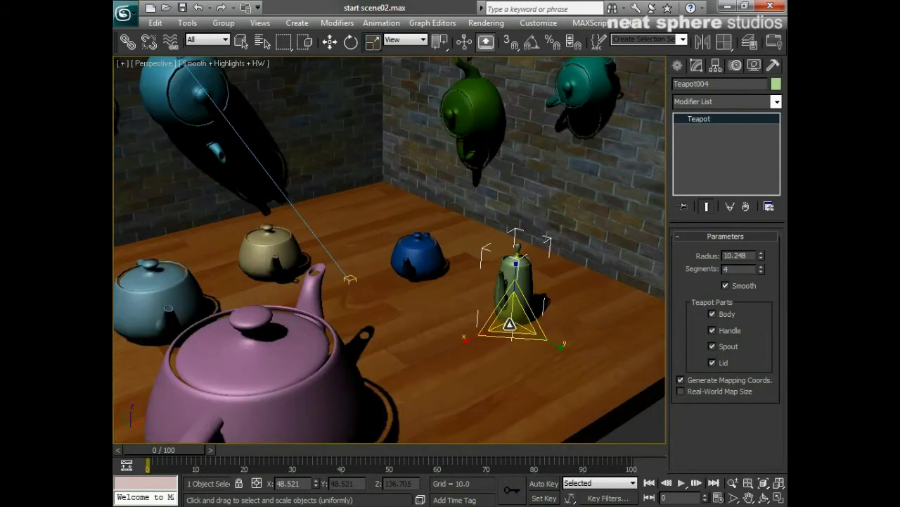
mouse_move(512, 321)
left_mouse_down()
mouse_move(531, 400)
mouse_move(522, 314)
left_mouse_up()
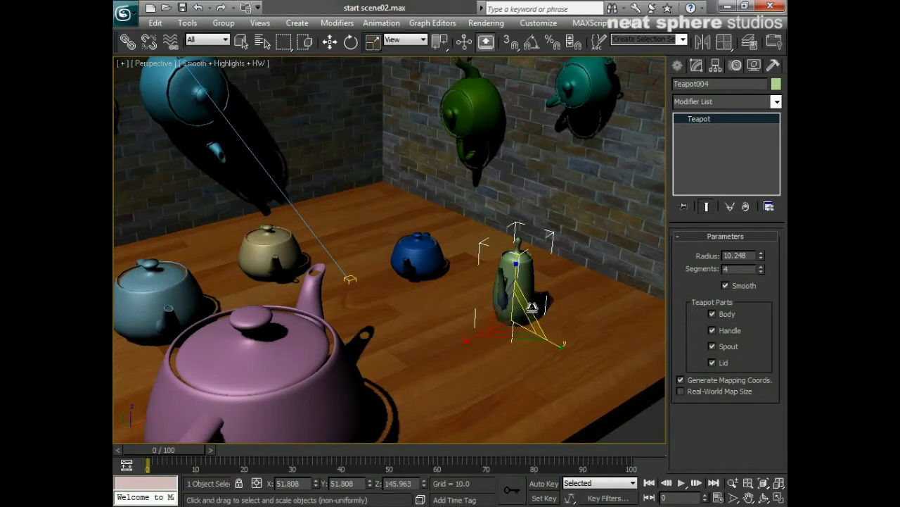
left_click_drag(533, 307, 531, 228)
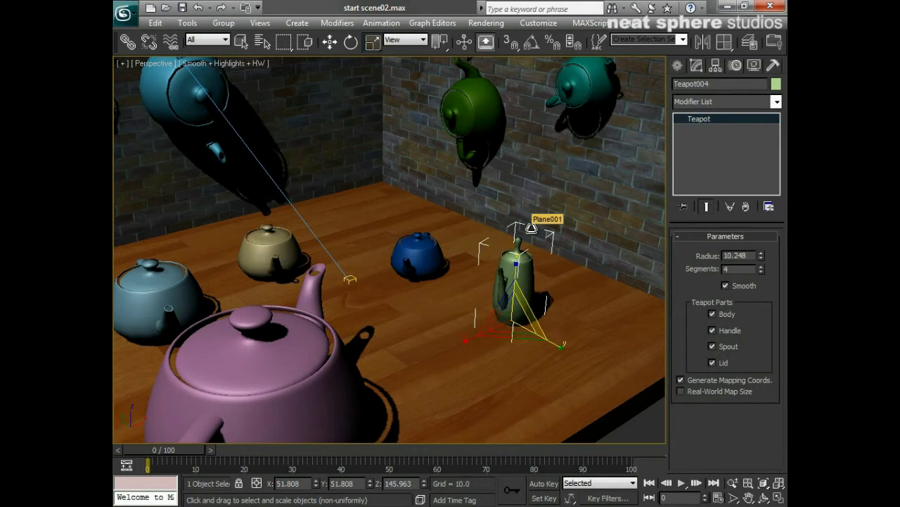
Deselect and reselect the light green teapot, and scale it up uniformly to about 67% in X and Y
key("alt+z")
left_click_drag(503, 264, 423, 308)
middle_click_drag(406, 339, 433, 354)
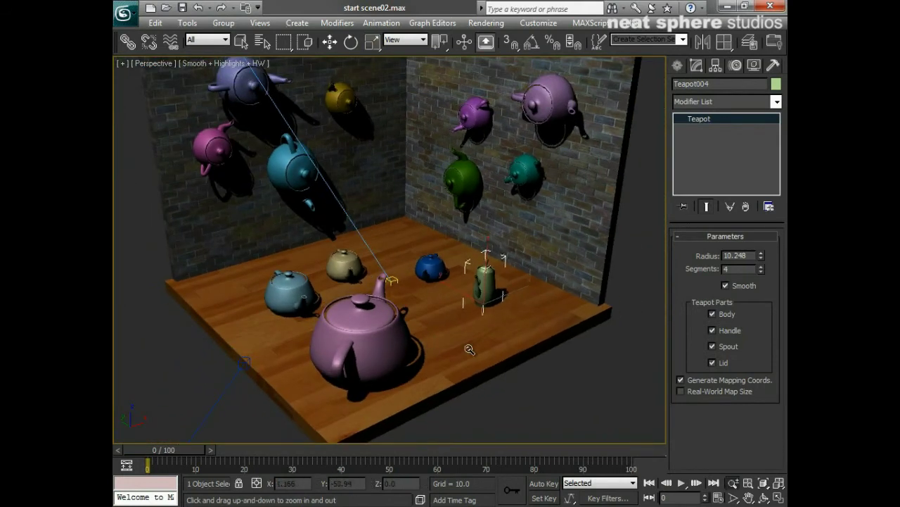
right_click(469, 350)
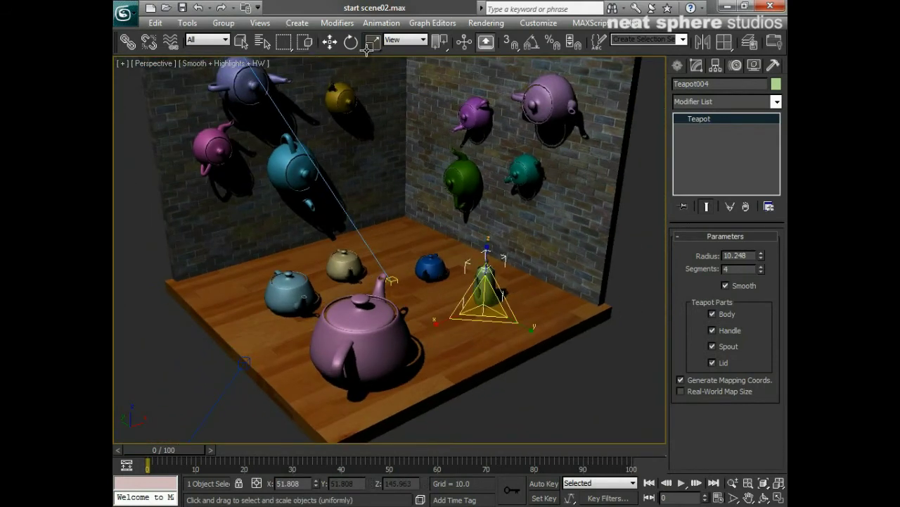
middle_click_drag(508, 293, 497, 317, "alt")
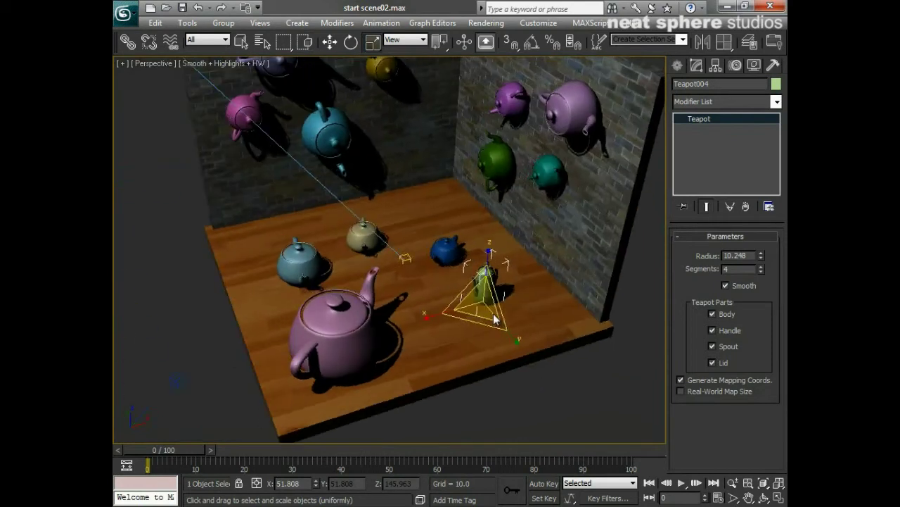
left_click(576, 390)
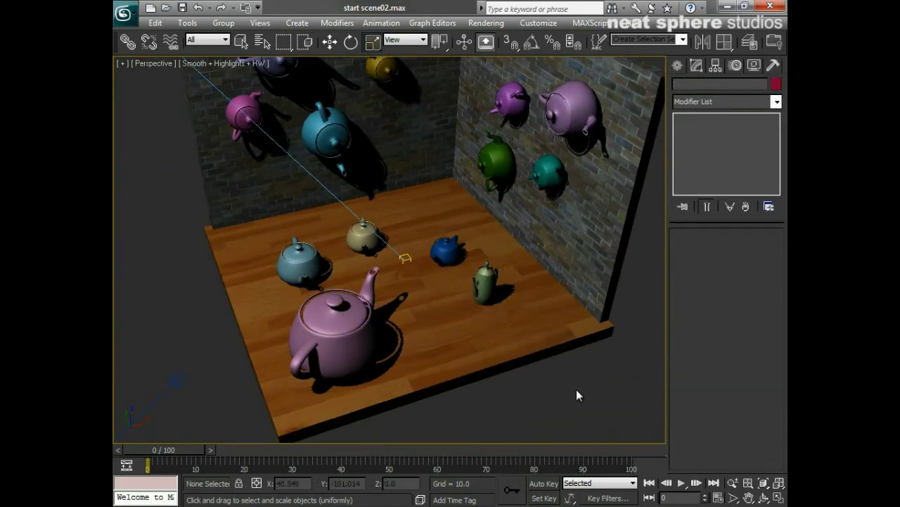
left_click(483, 283)
left_click_drag(483, 299, 492, 283)
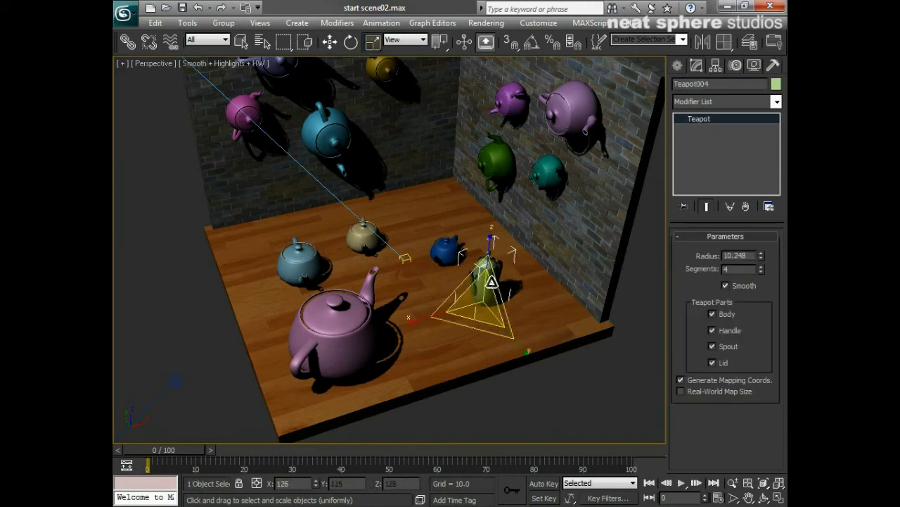
middle_click_drag(427, 317, 460, 321, "alt")
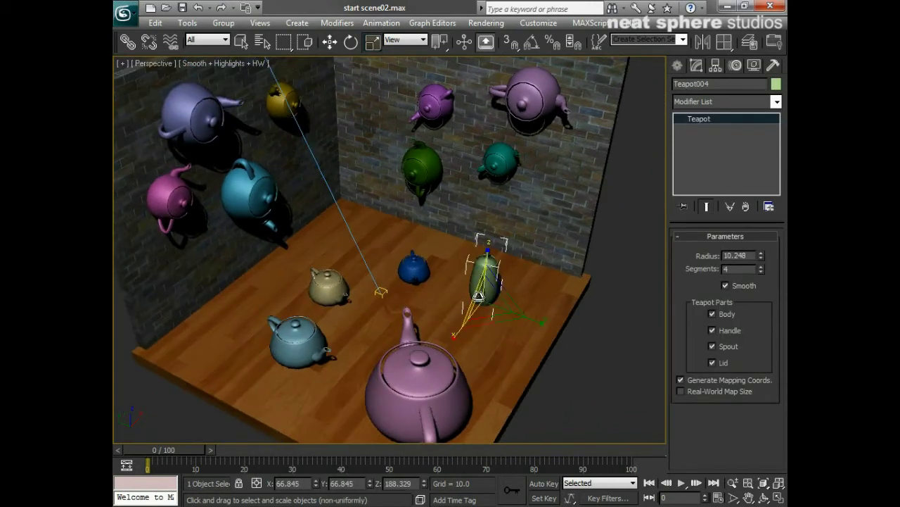